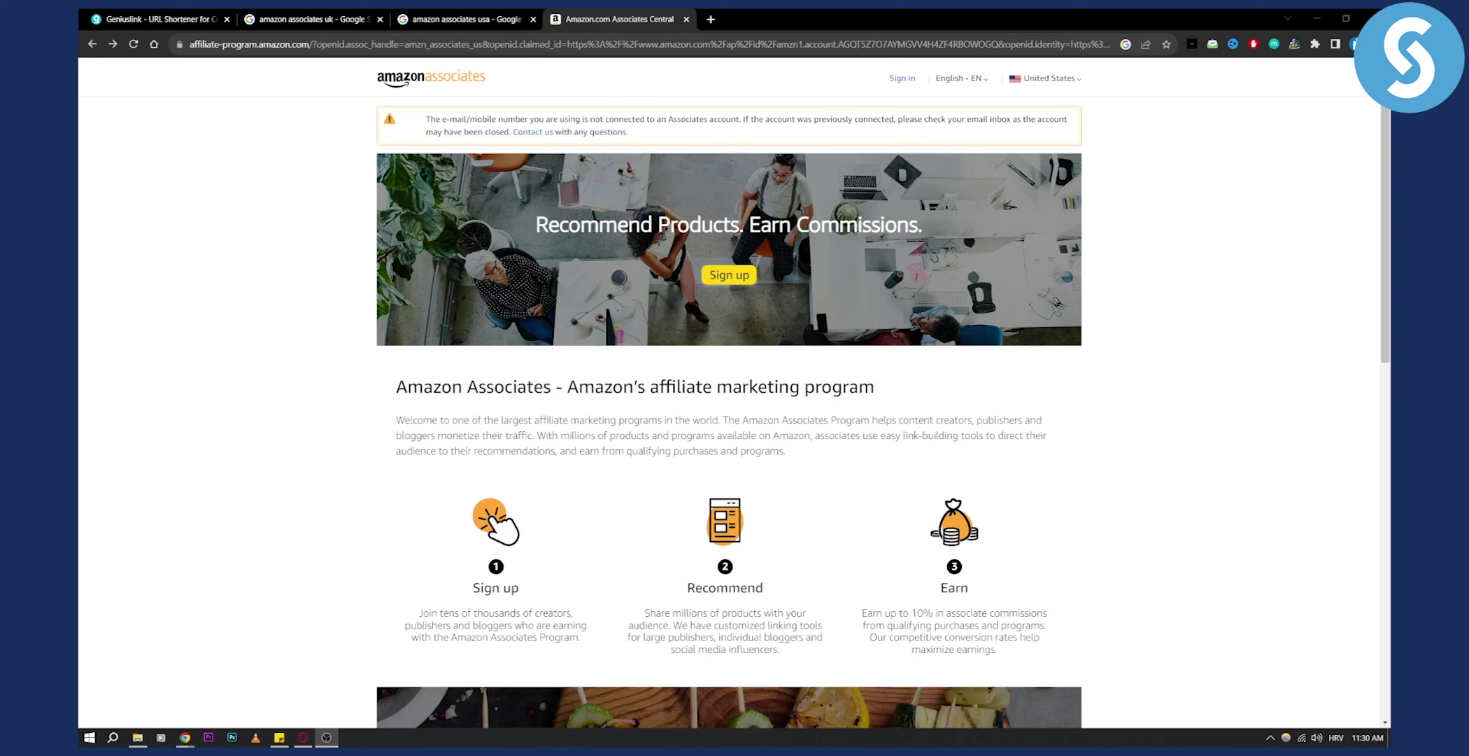
- Search Google for amazon in a new tab and open the Amazon.com homepage
left_click(711, 19)
type("amazon")
key("Return")
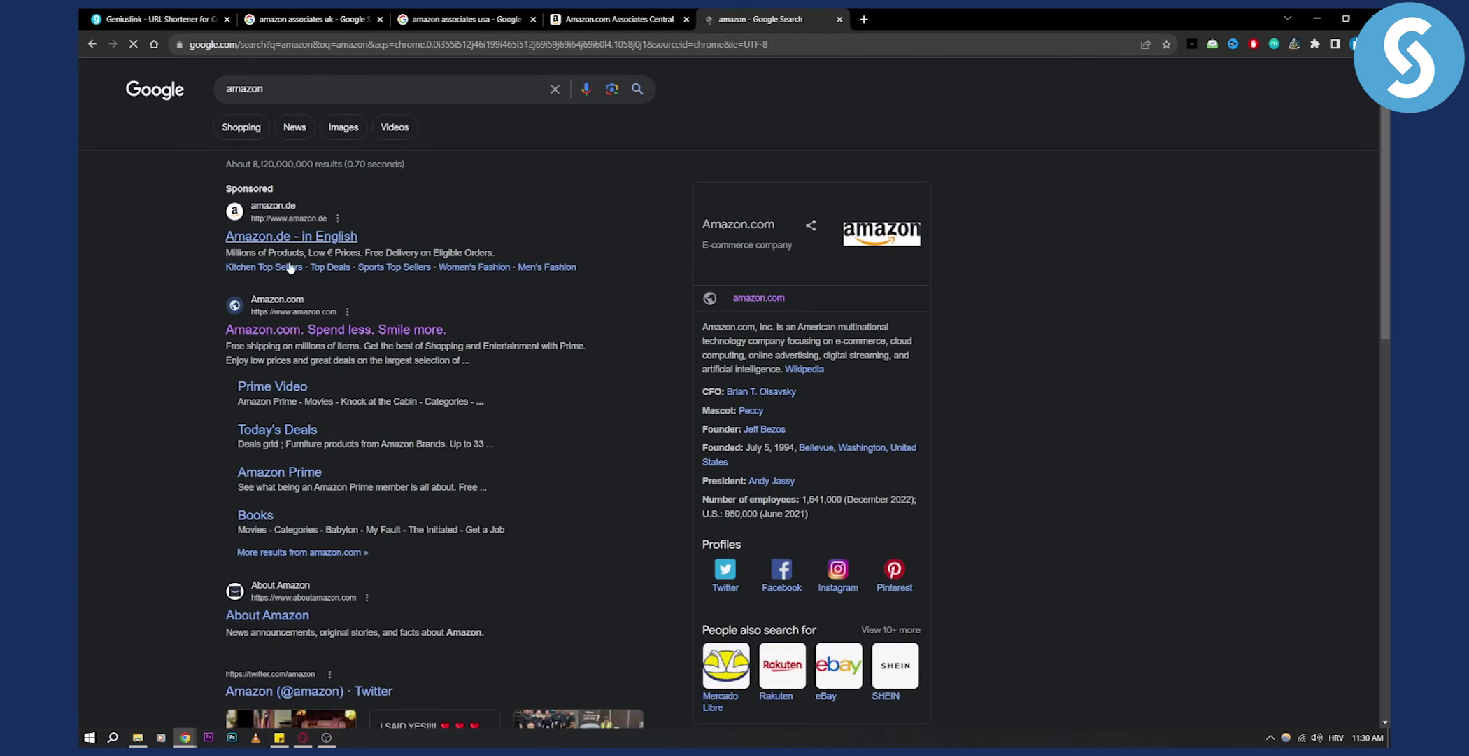
left_click(332, 330)
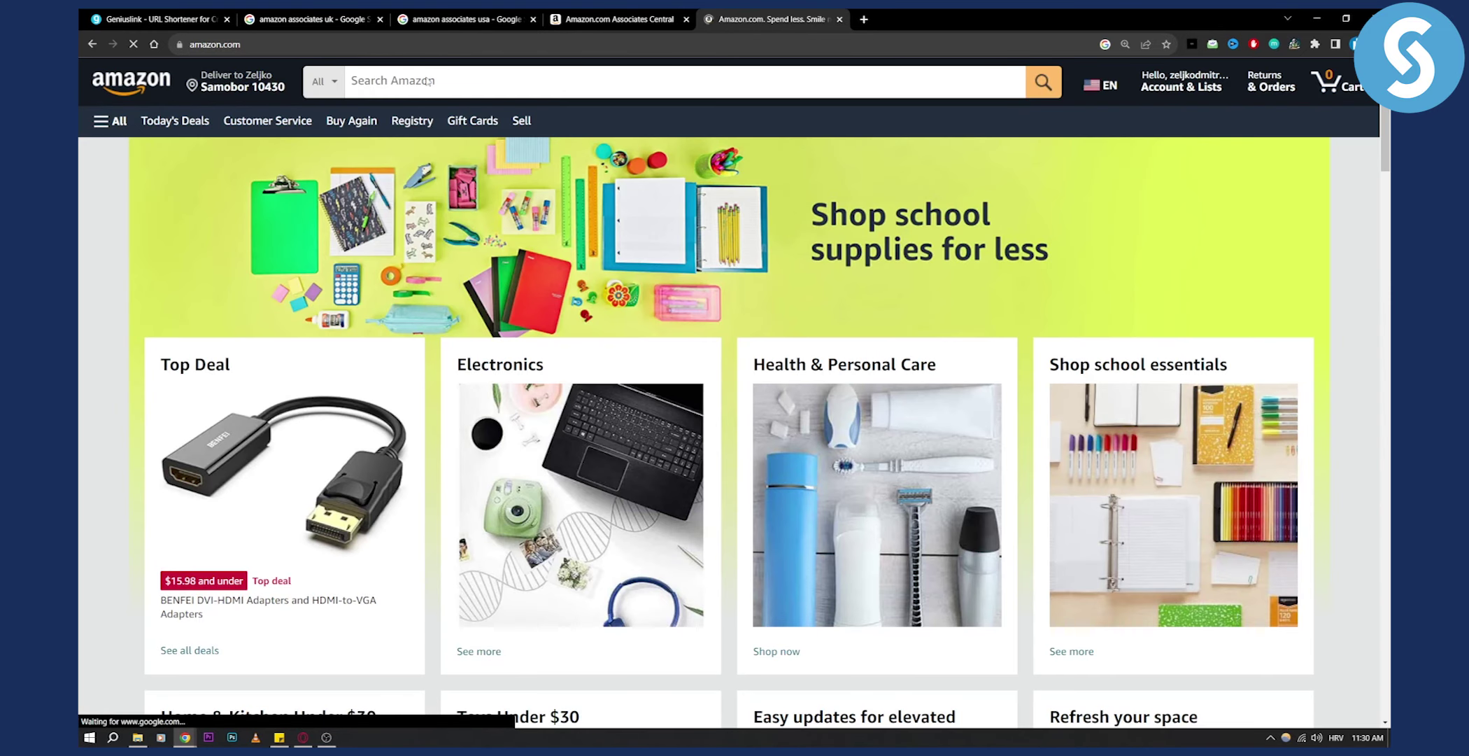
- Find playstation gift card on Amazon and open the Sony Playstation Network $50 USD Card product page
left_click(561, 82)
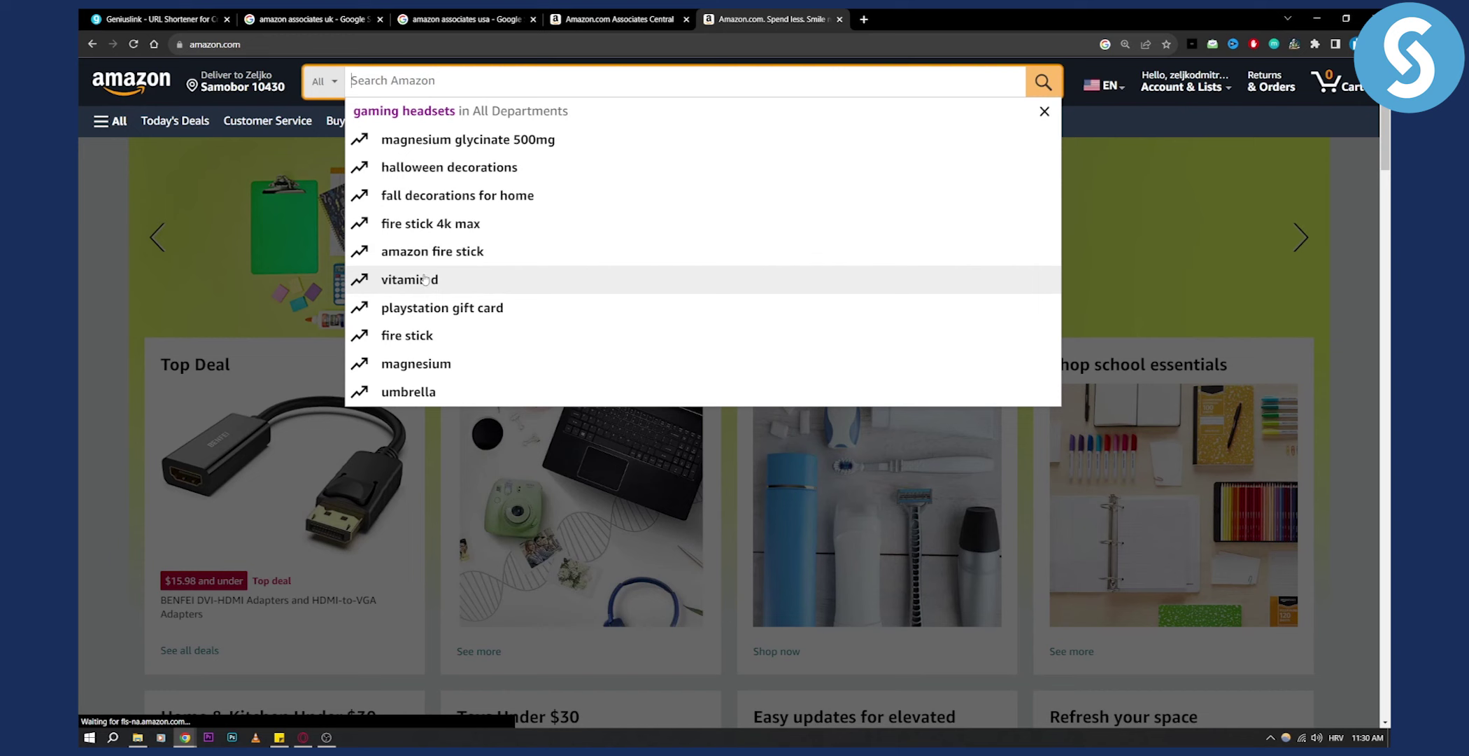
left_click(480, 308)
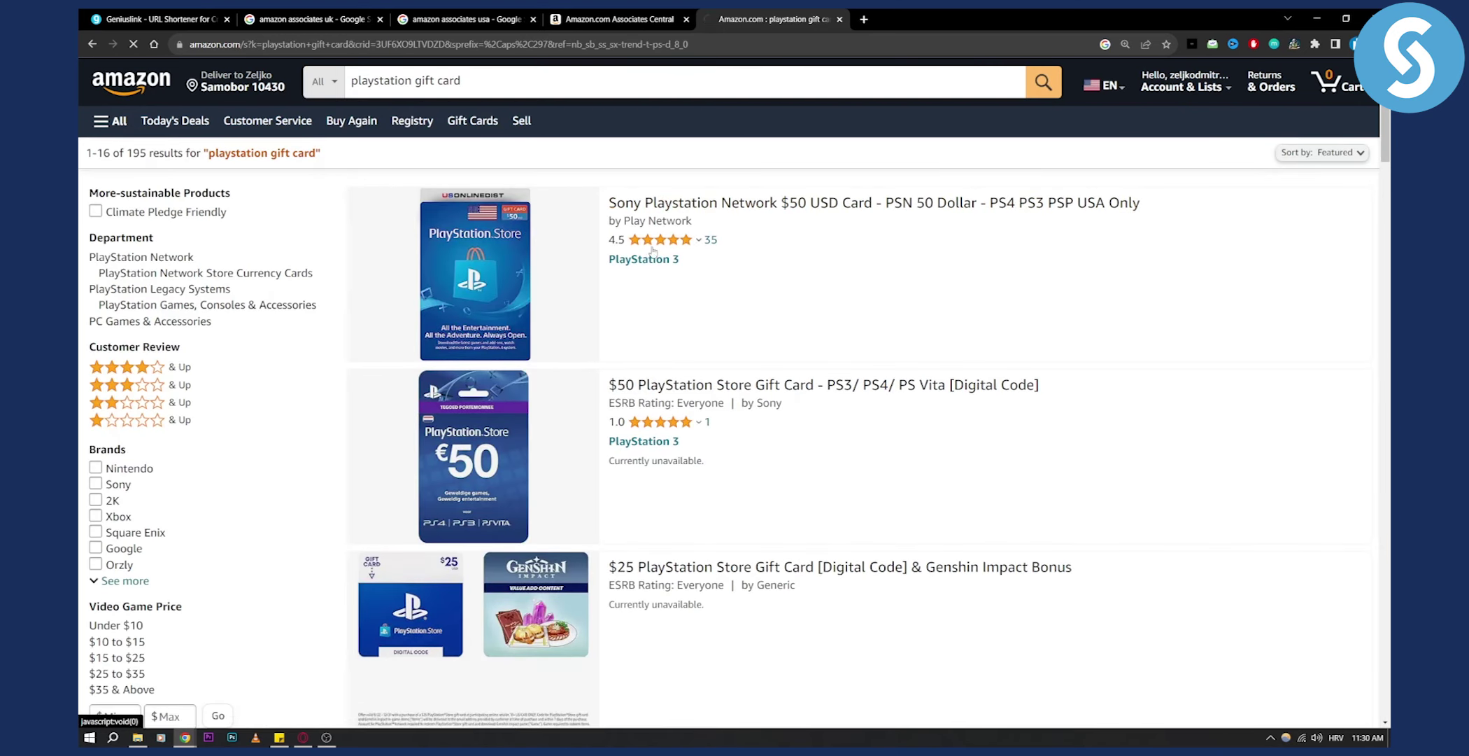
left_click(659, 205)
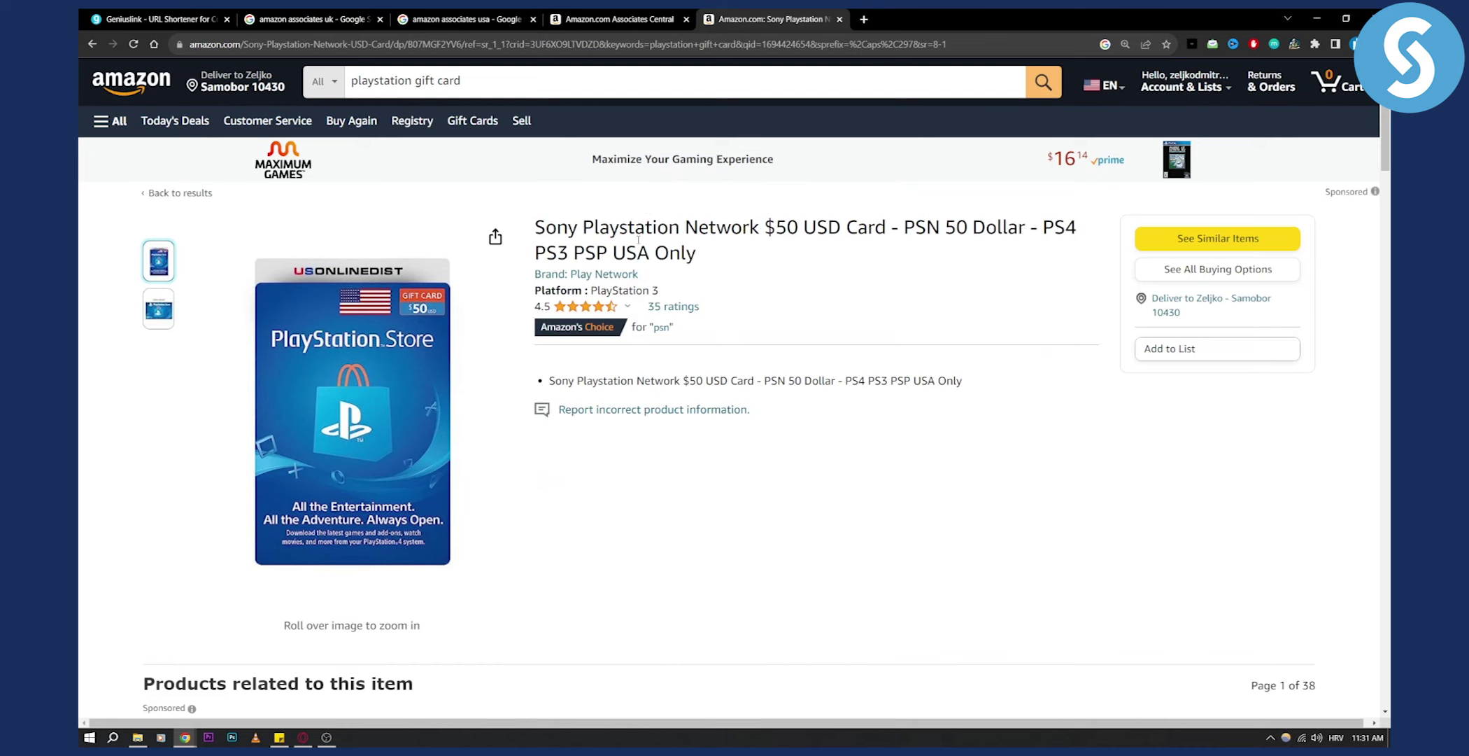
- Review the open Google results for amazon associates uk
left_click(312, 19)
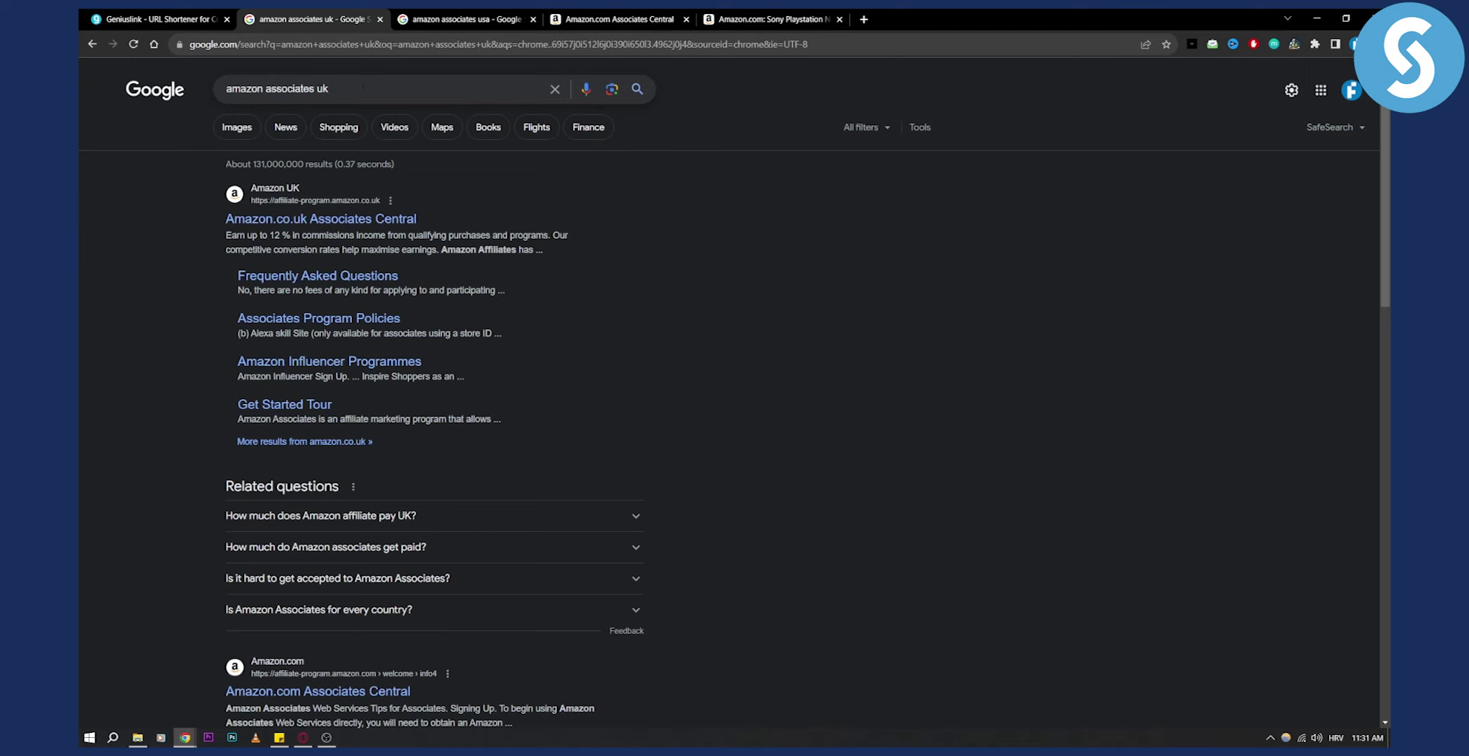
left_click(347, 88)
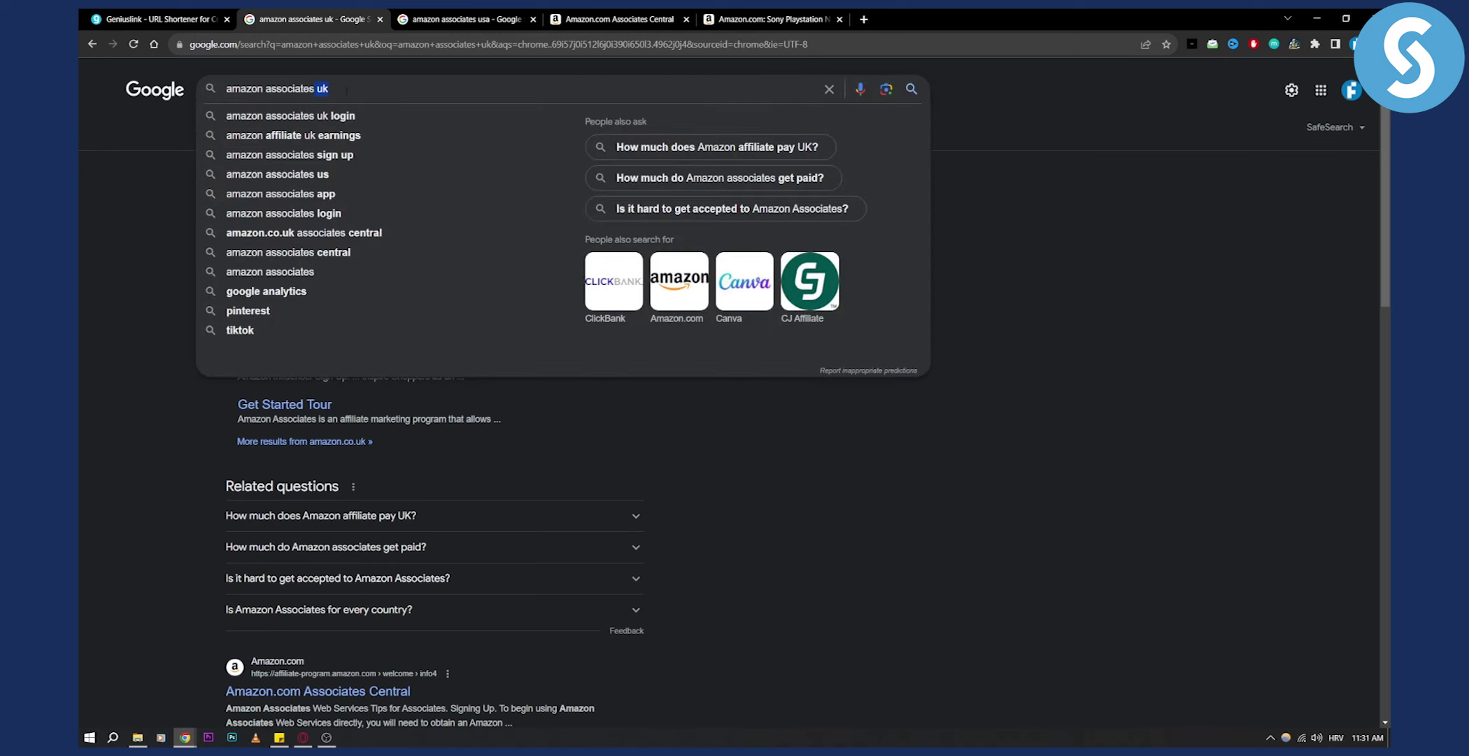
left_click(1109, 217)
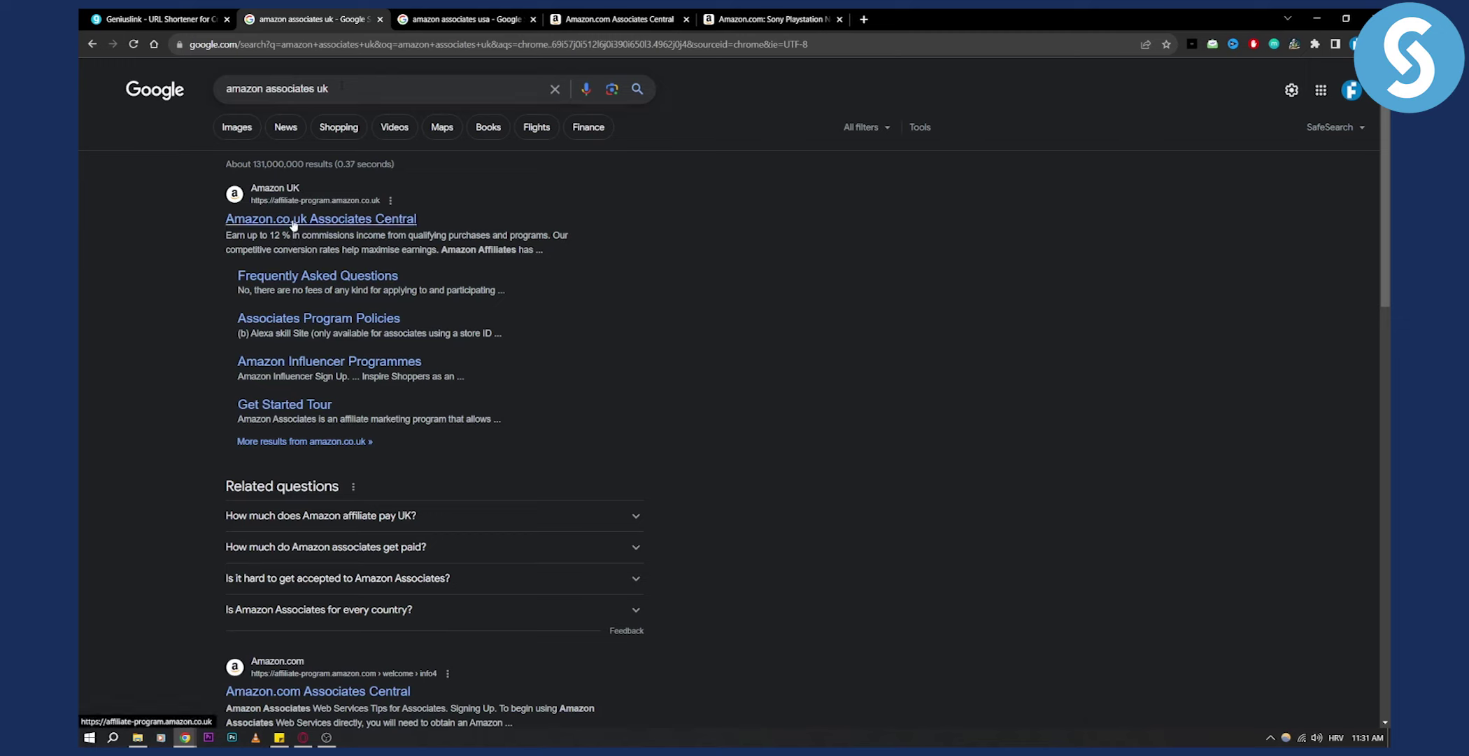
- Change the amazon associates usa search to amazon associates germany on Google
left_click(489, 27)
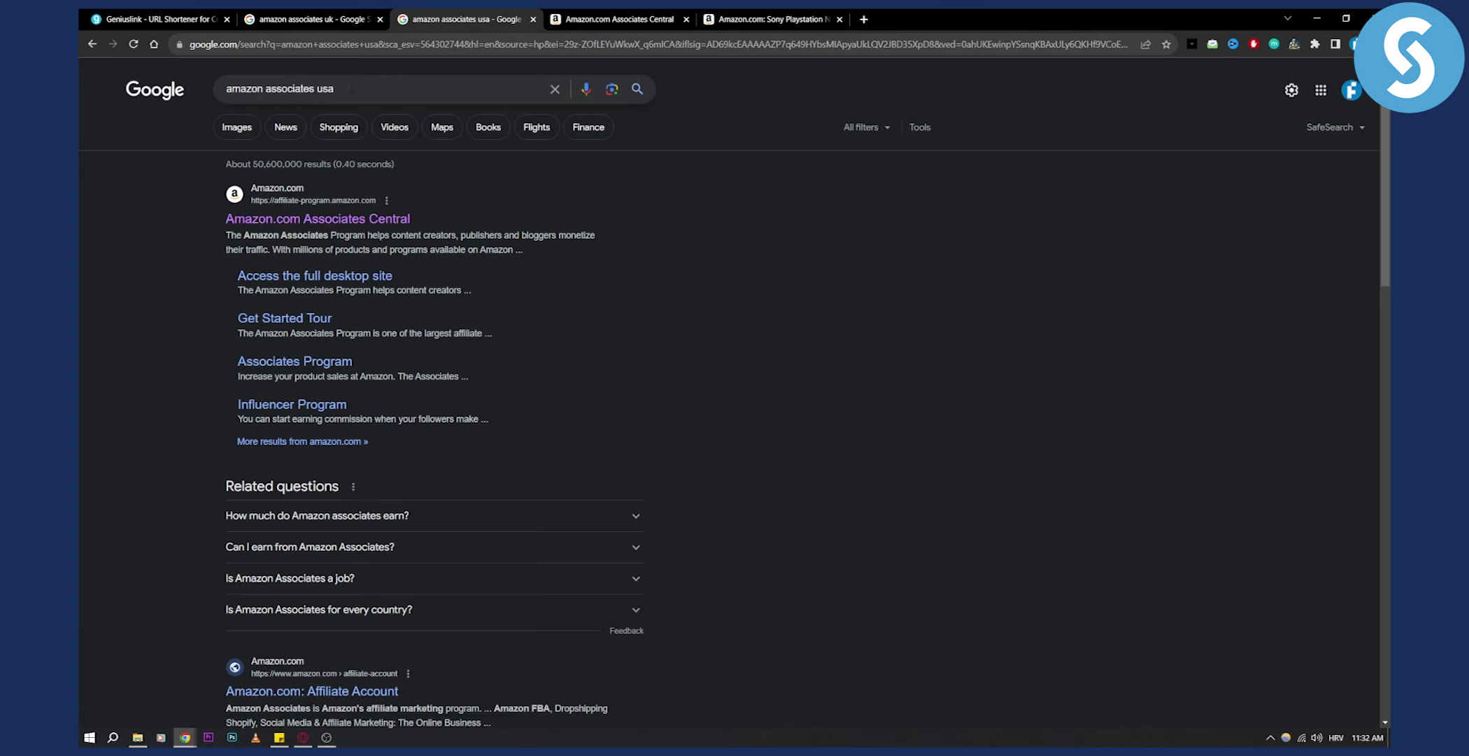
key("BackSpace")
type("germany")
key("Return")
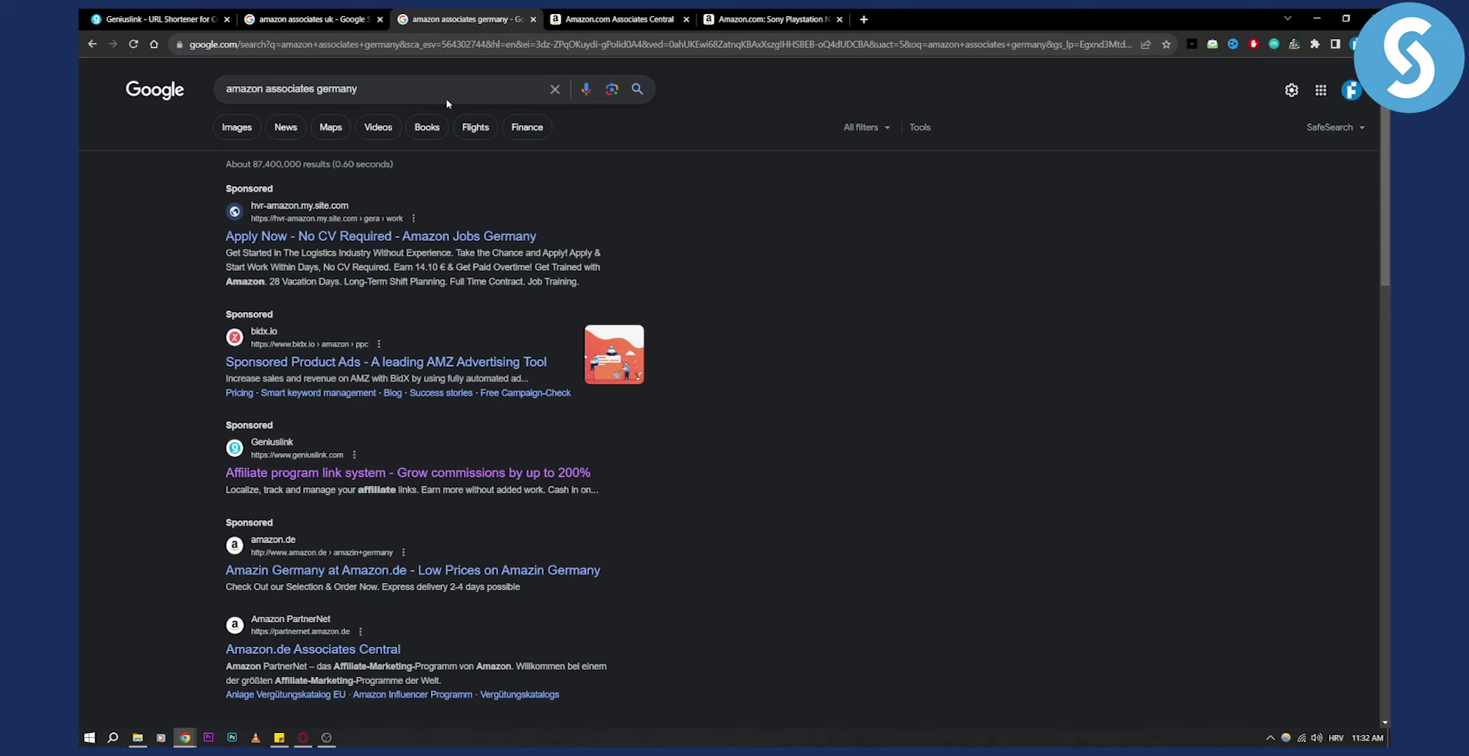
- Open the Geniuslink sign-up form for the free 14-day trial and decline the site's cookies
key("ctrl+1")
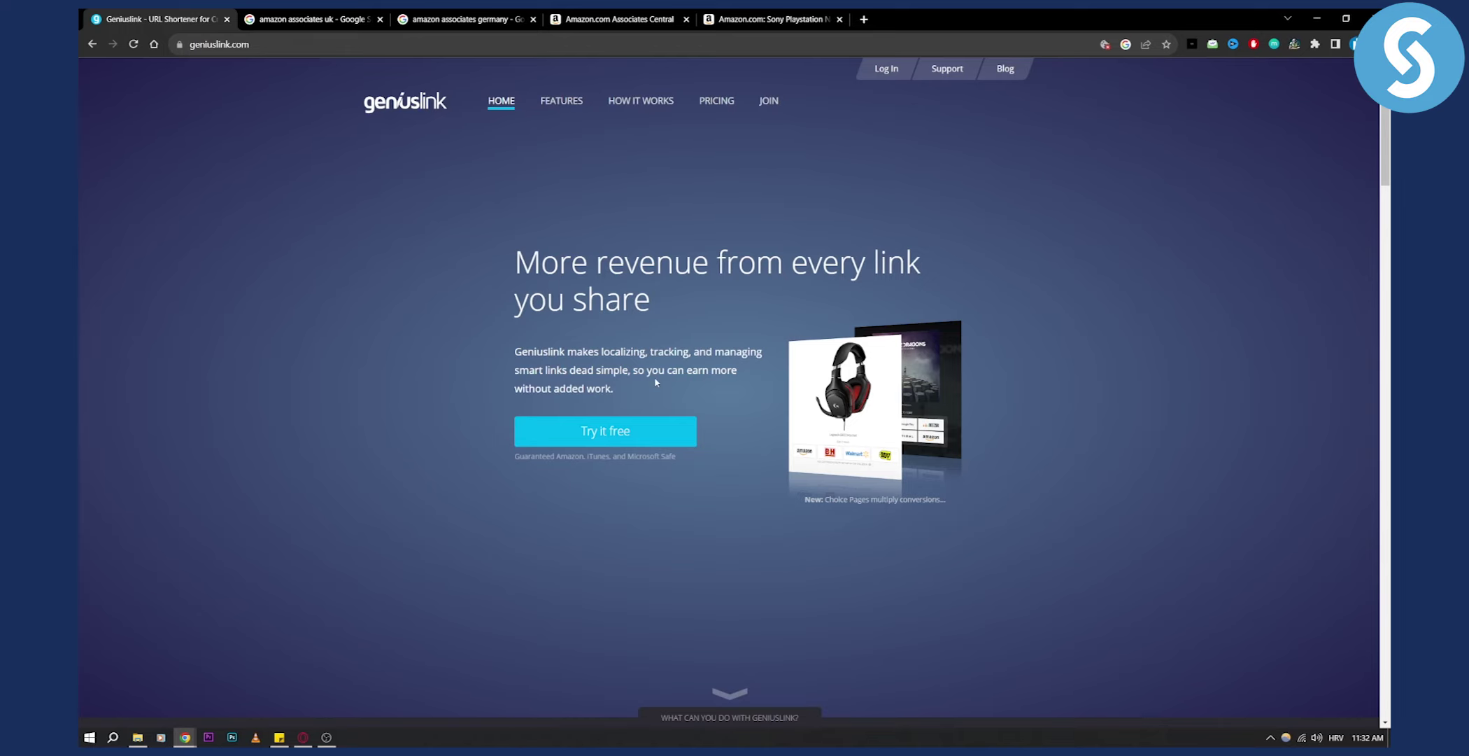
left_click(616, 431)
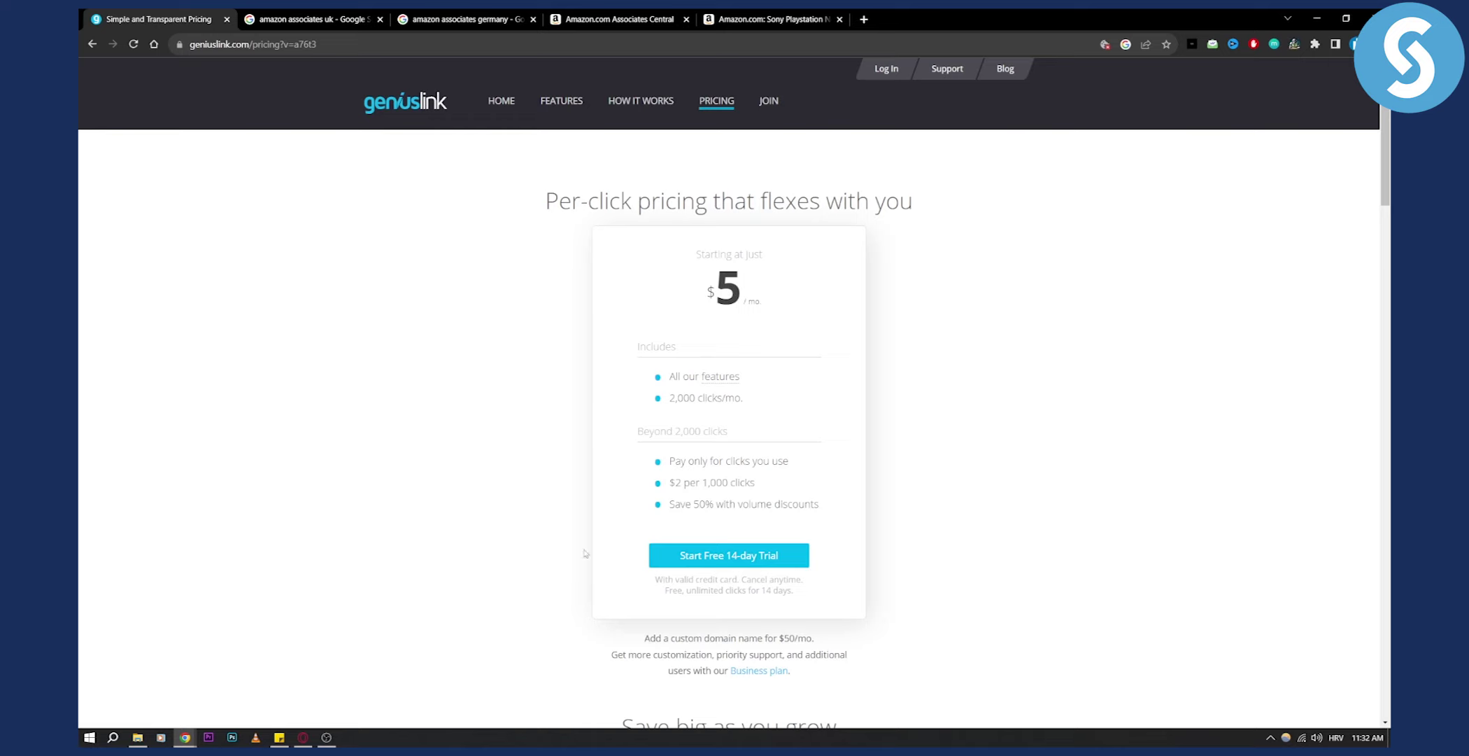
left_click(713, 560)
mouse_move(722, 378)
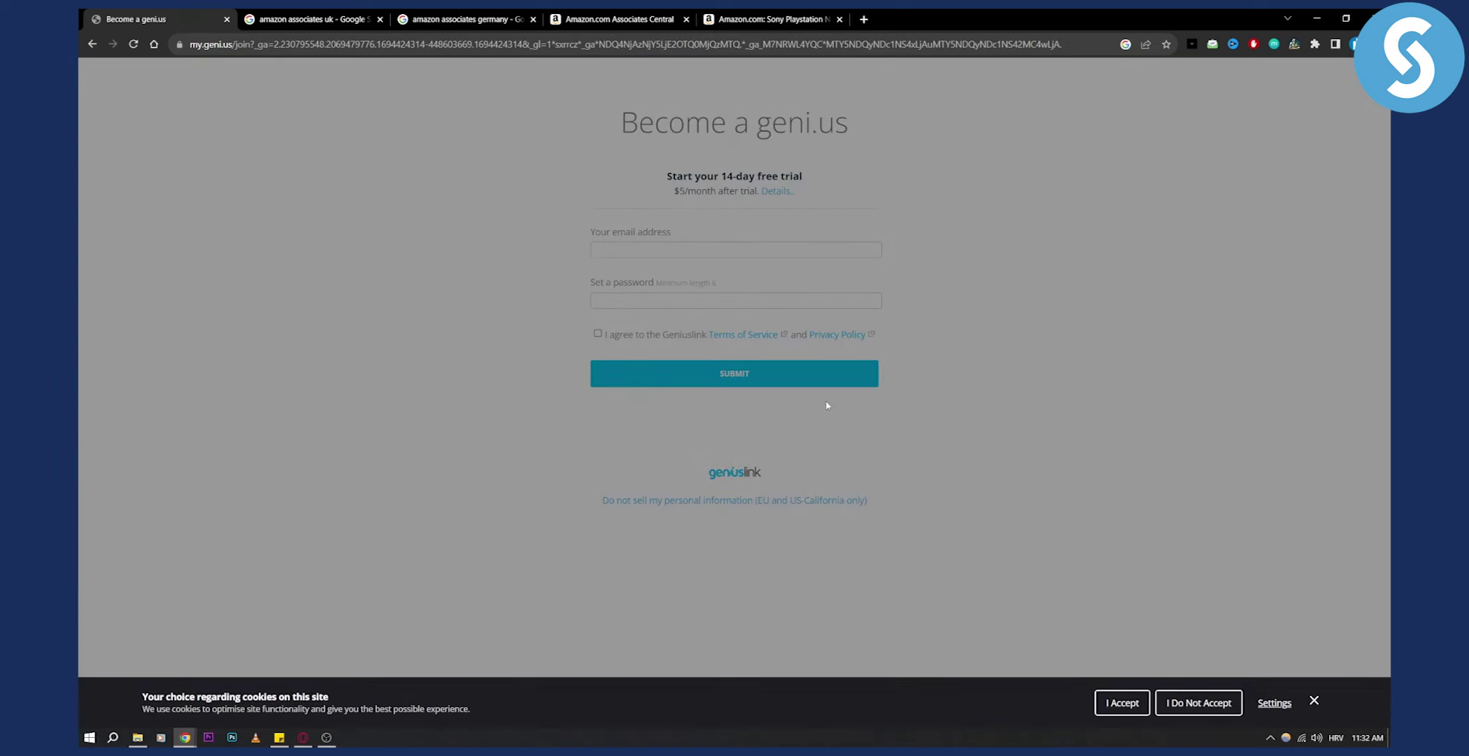
left_click(1207, 703)
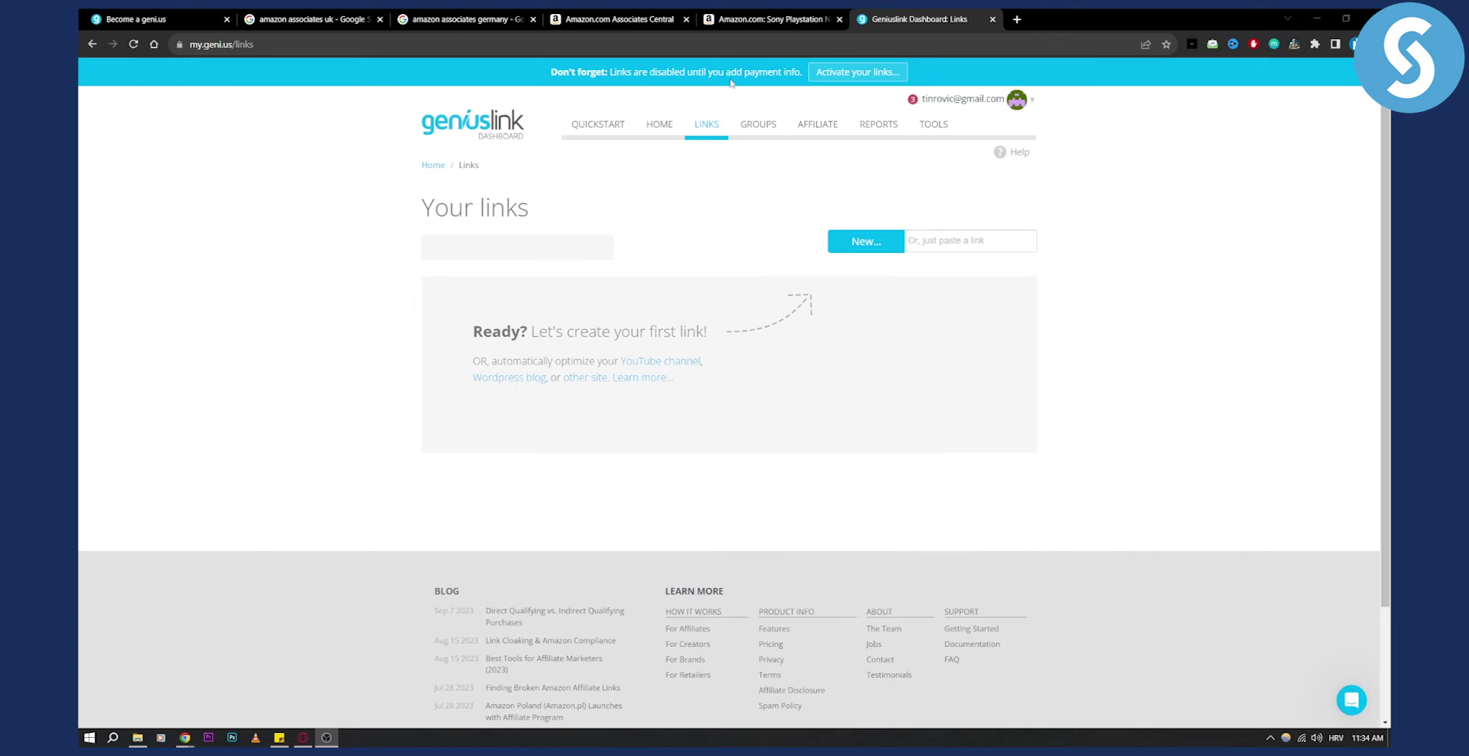
- Start connecting the Amazon Australia affiliate program in the Geniuslink affiliation settings, up to the tracking ID entry
left_click(818, 124)
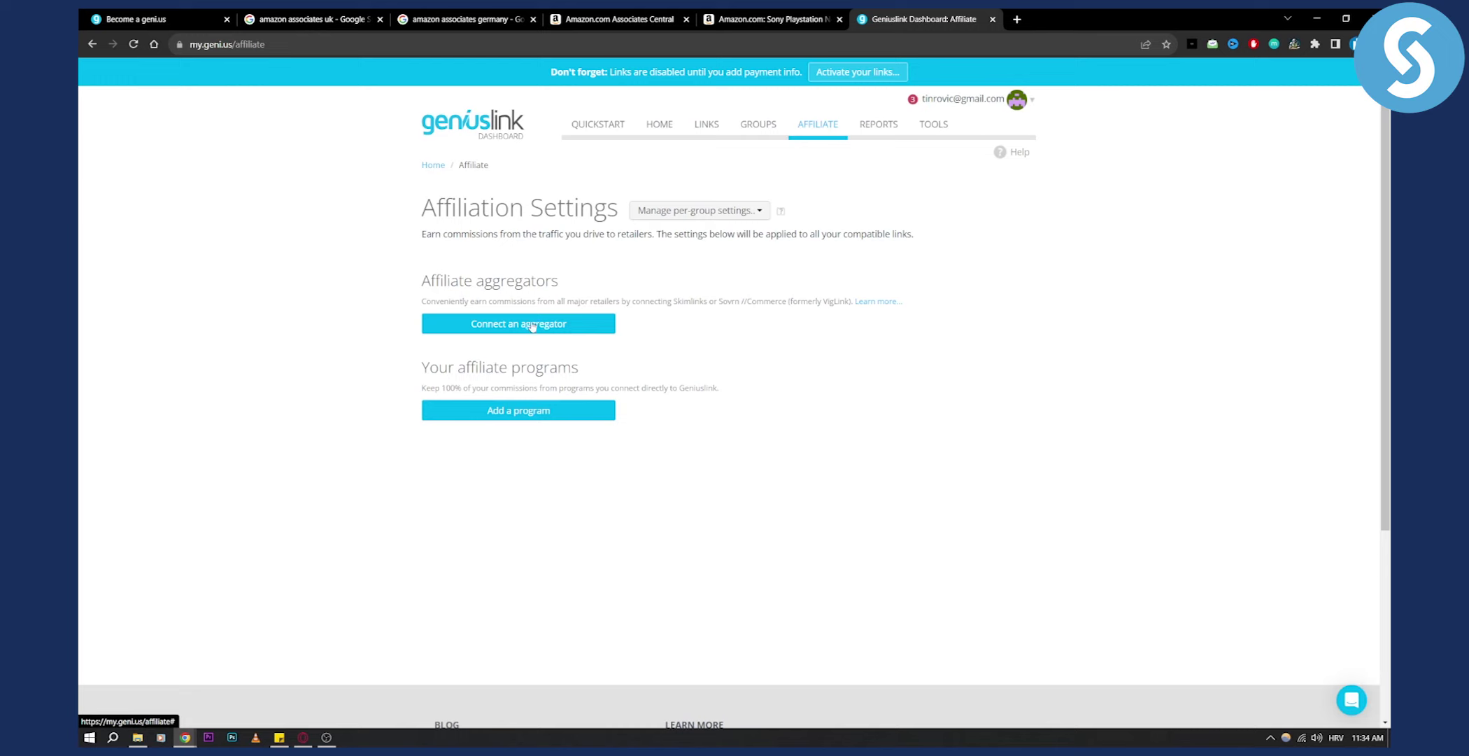
left_click(551, 417)
left_click(616, 205)
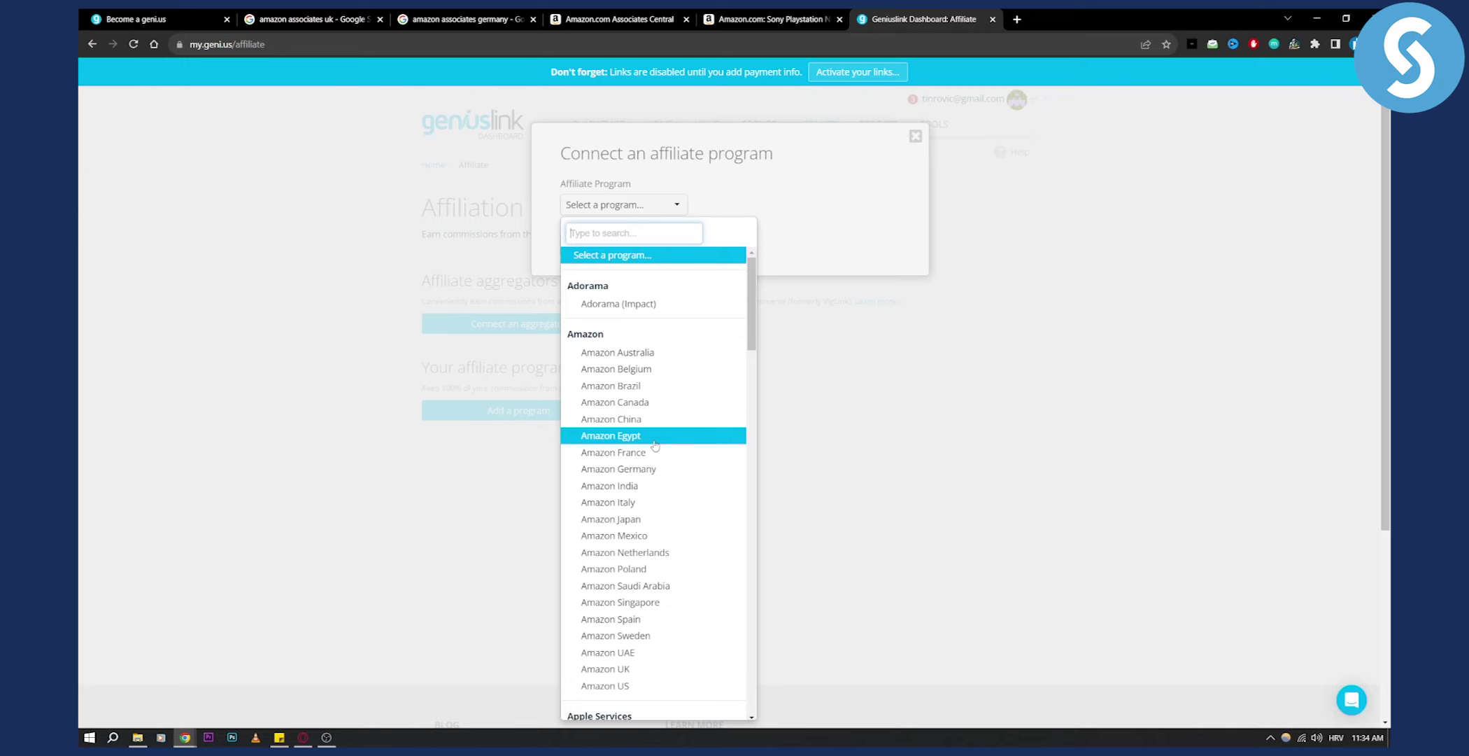
left_click(599, 354)
left_click(591, 252)
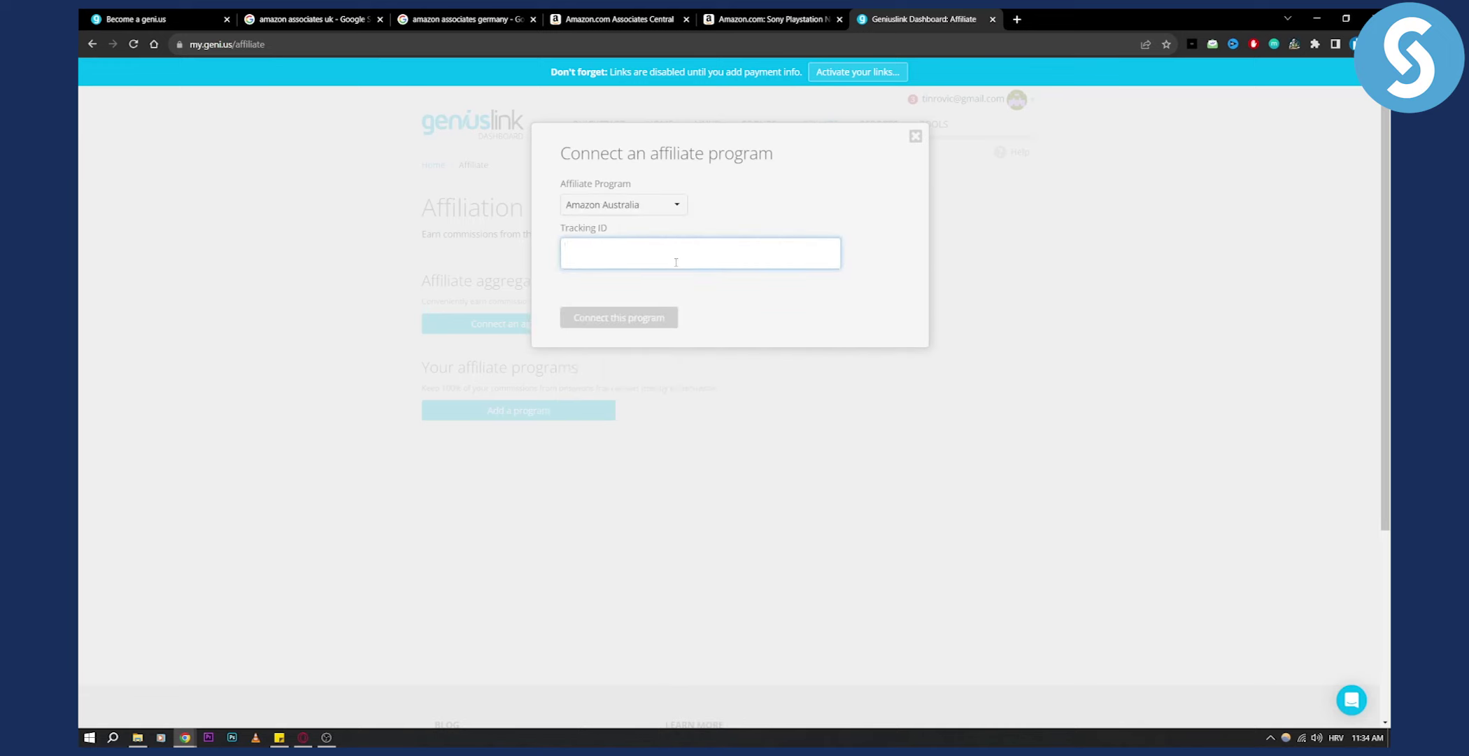
- Check the guide on where to find the Amazon affiliate ID and dismiss the Amazon Australia connection form
left_click(627, 16)
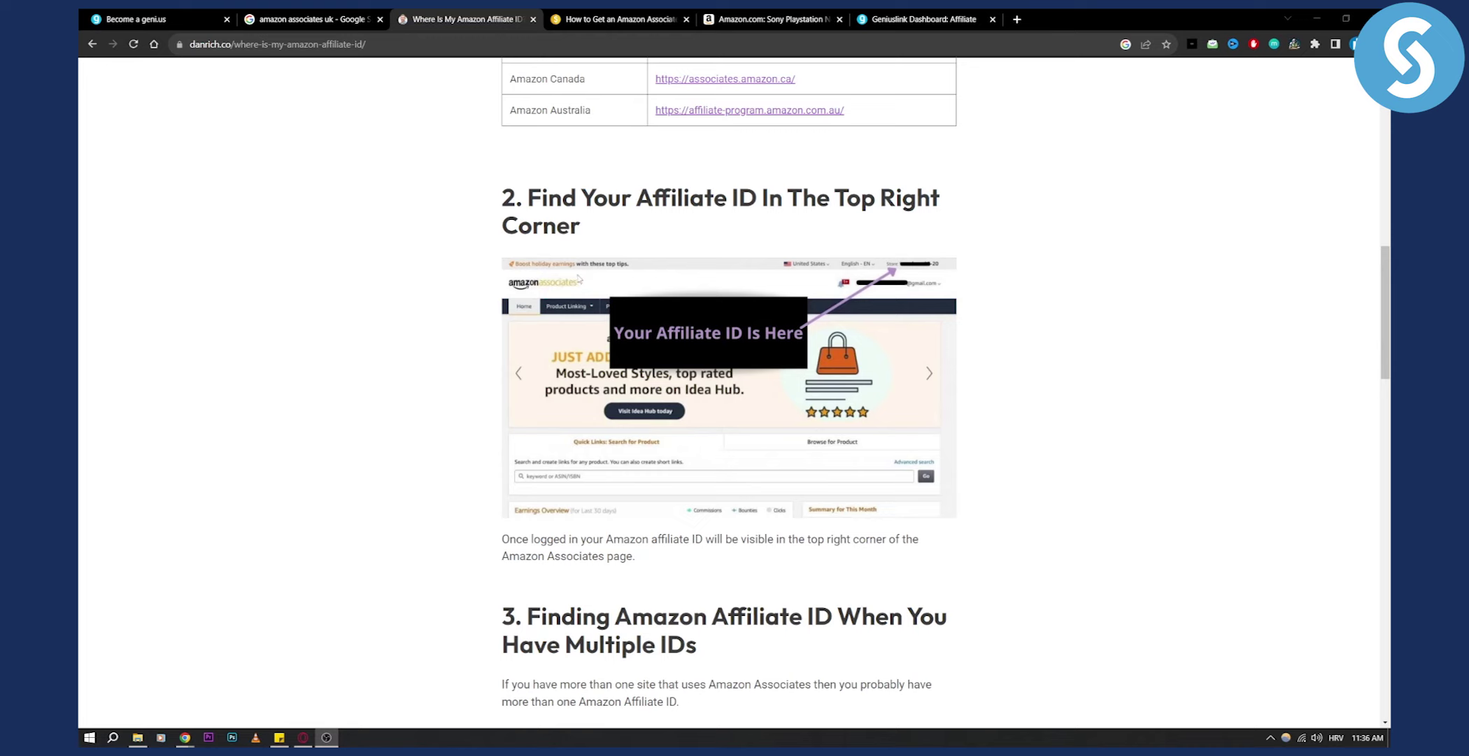
left_click(927, 19)
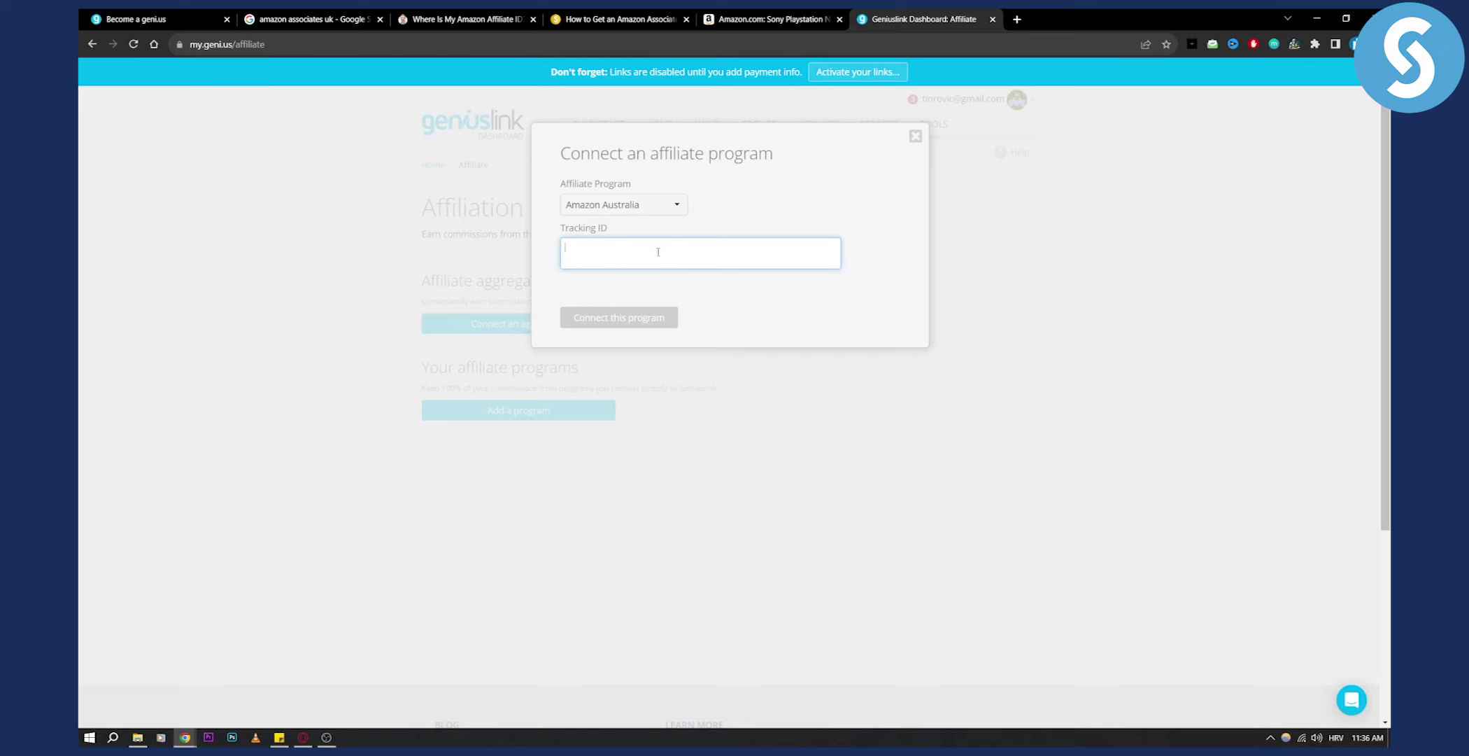
left_click(916, 136)
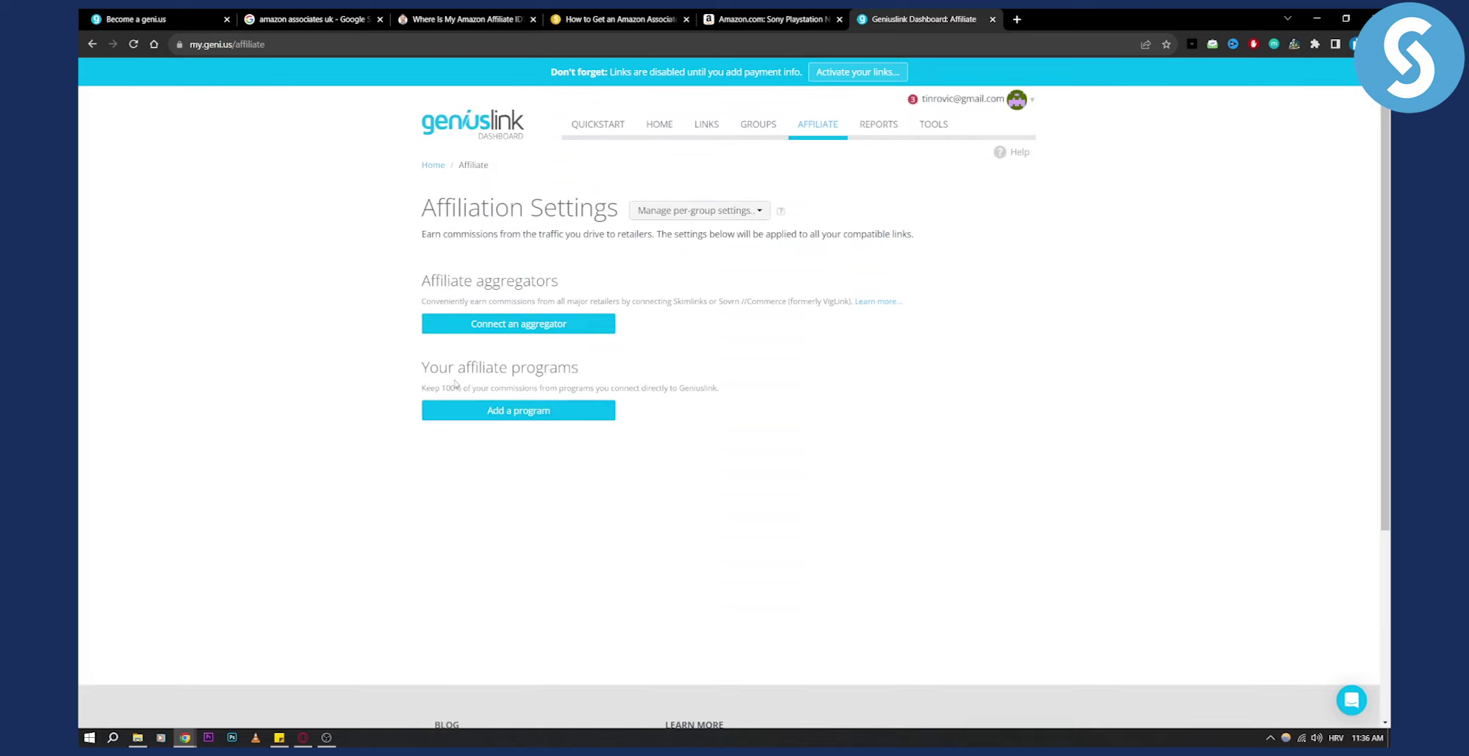
- Add another affiliate program, choosing Amazon France and going to its tracking ID entry
left_click(500, 415)
left_click(643, 210)
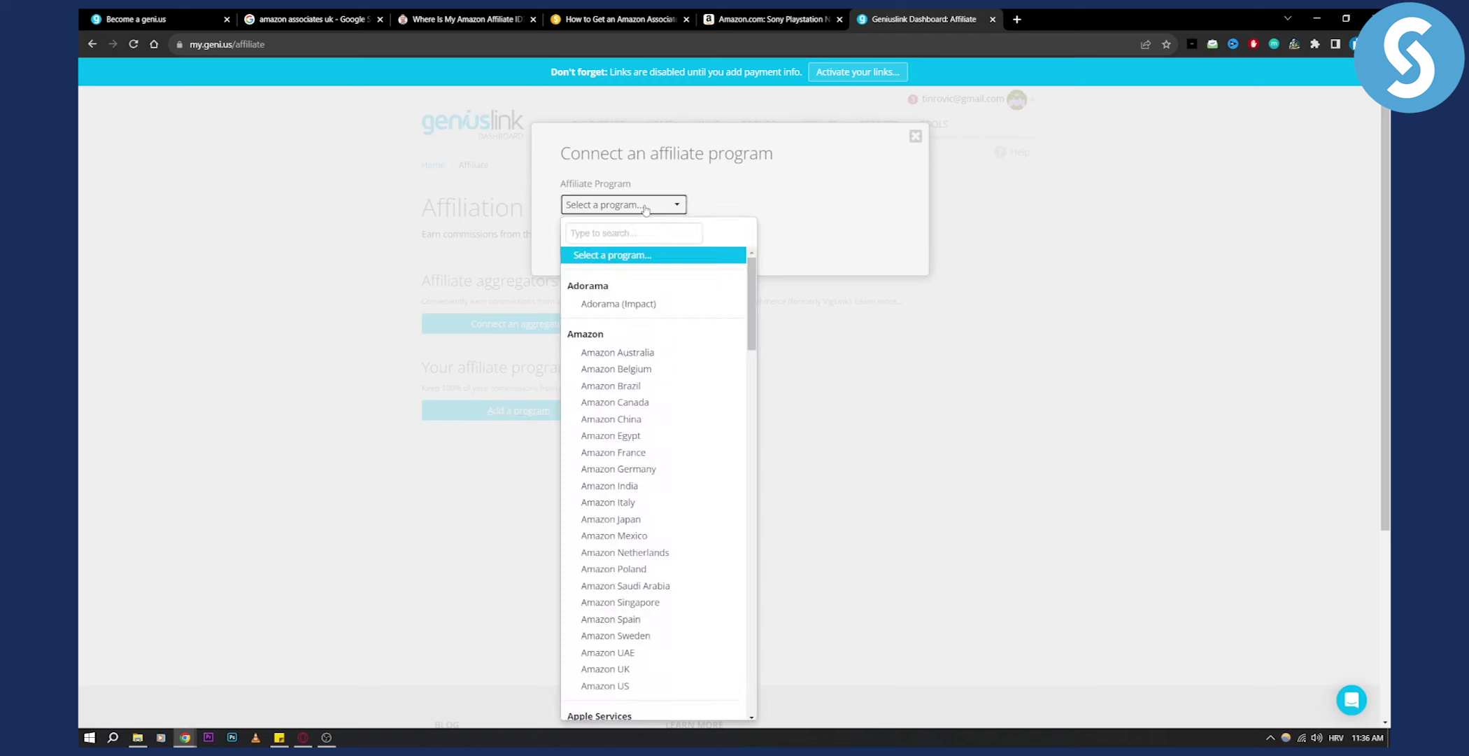
left_click(632, 455)
left_click(678, 256)
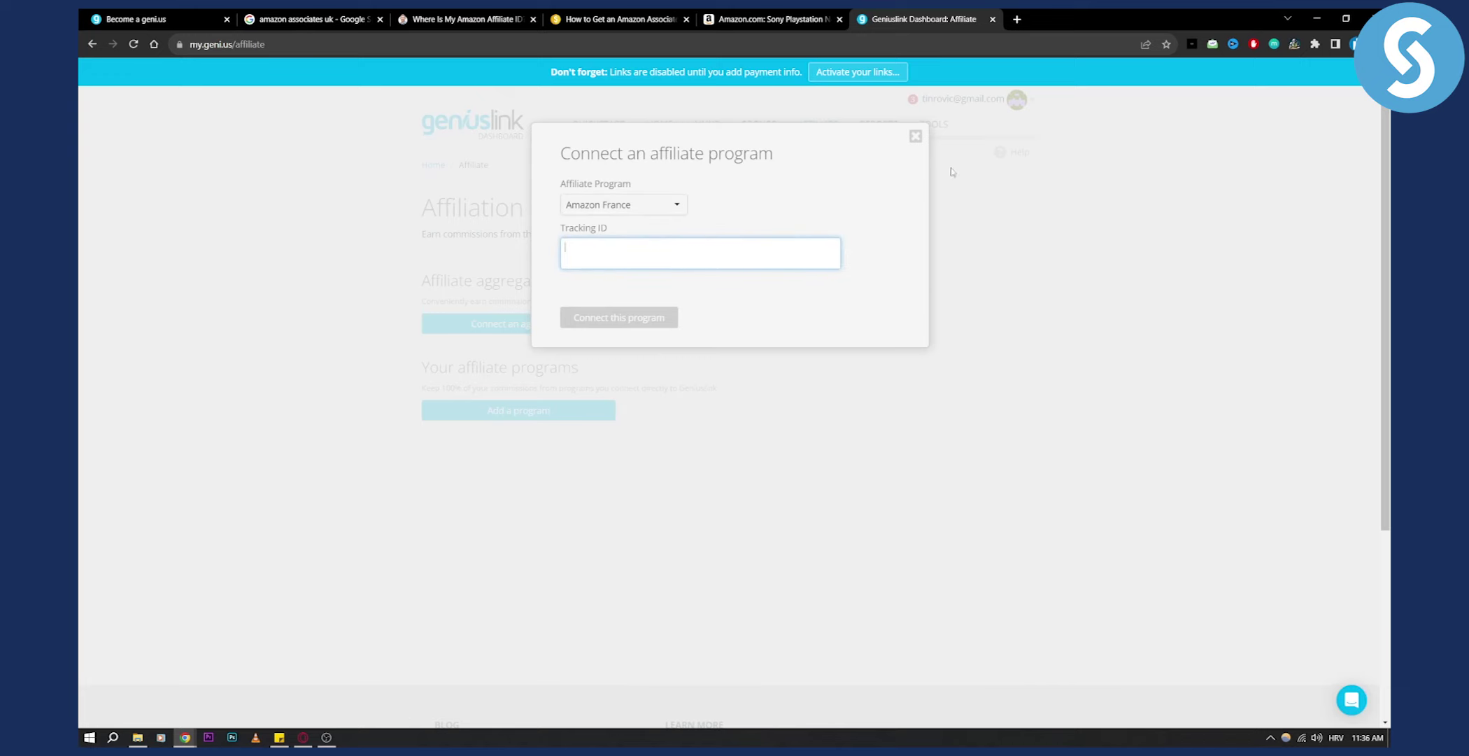
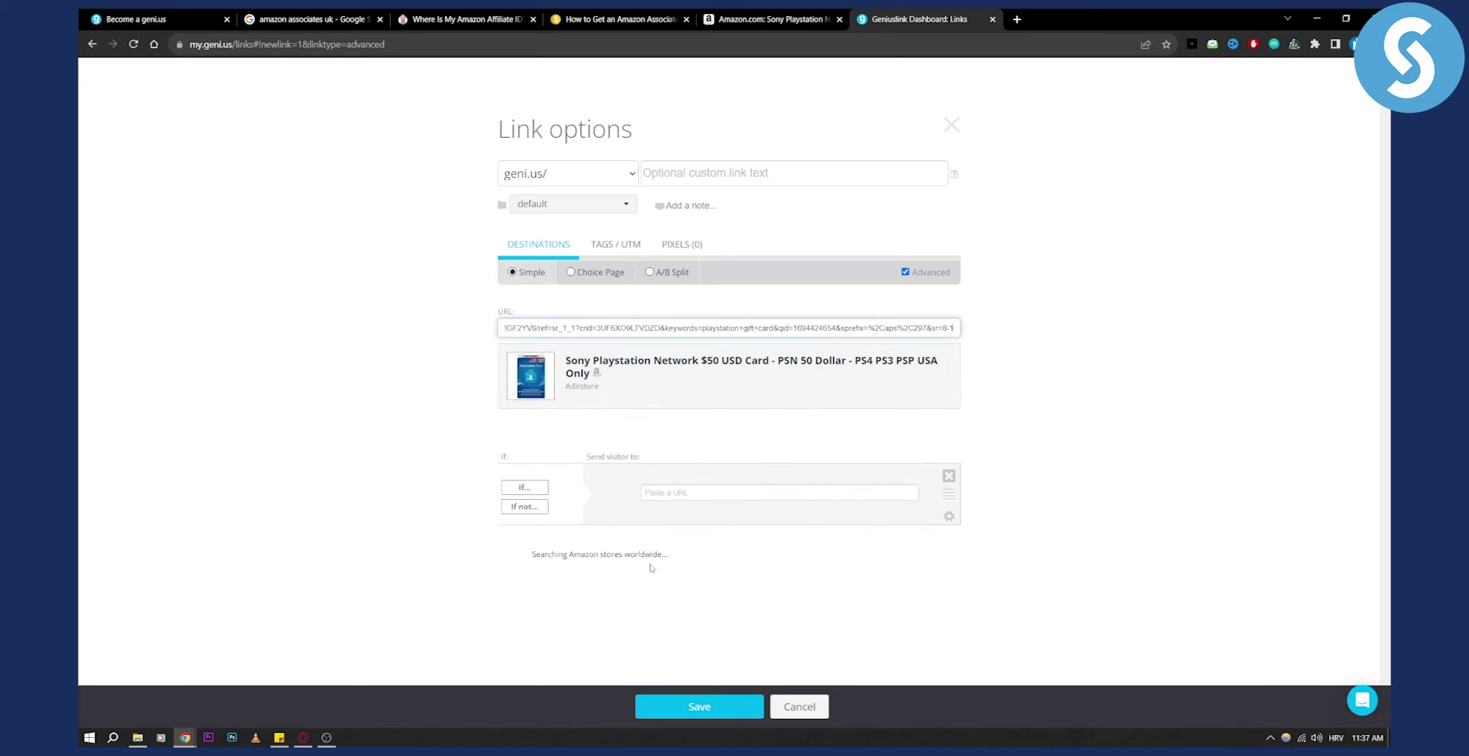
- Save the advanced link for the PlayStation card and start another advanced link with the same Amazon product URL
left_click(718, 707)
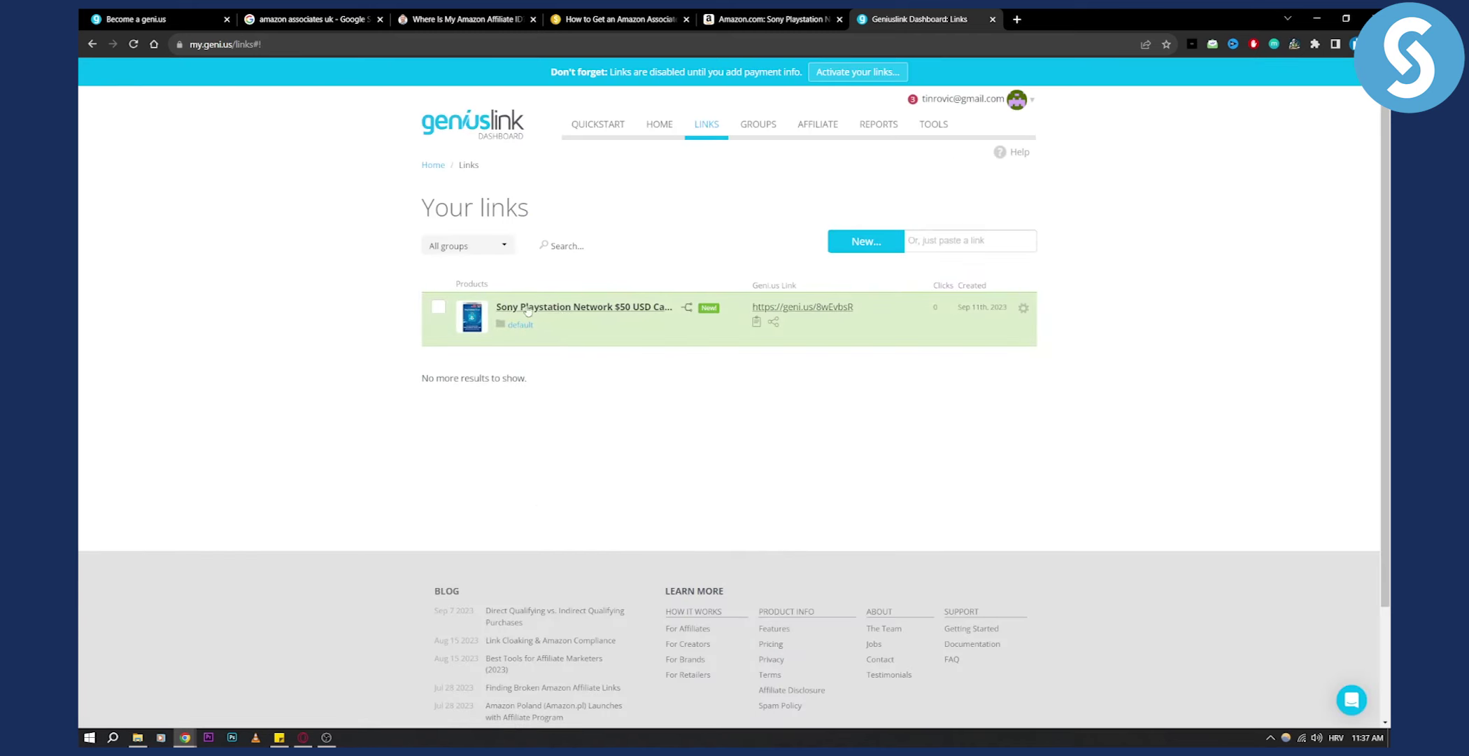
left_click(872, 242)
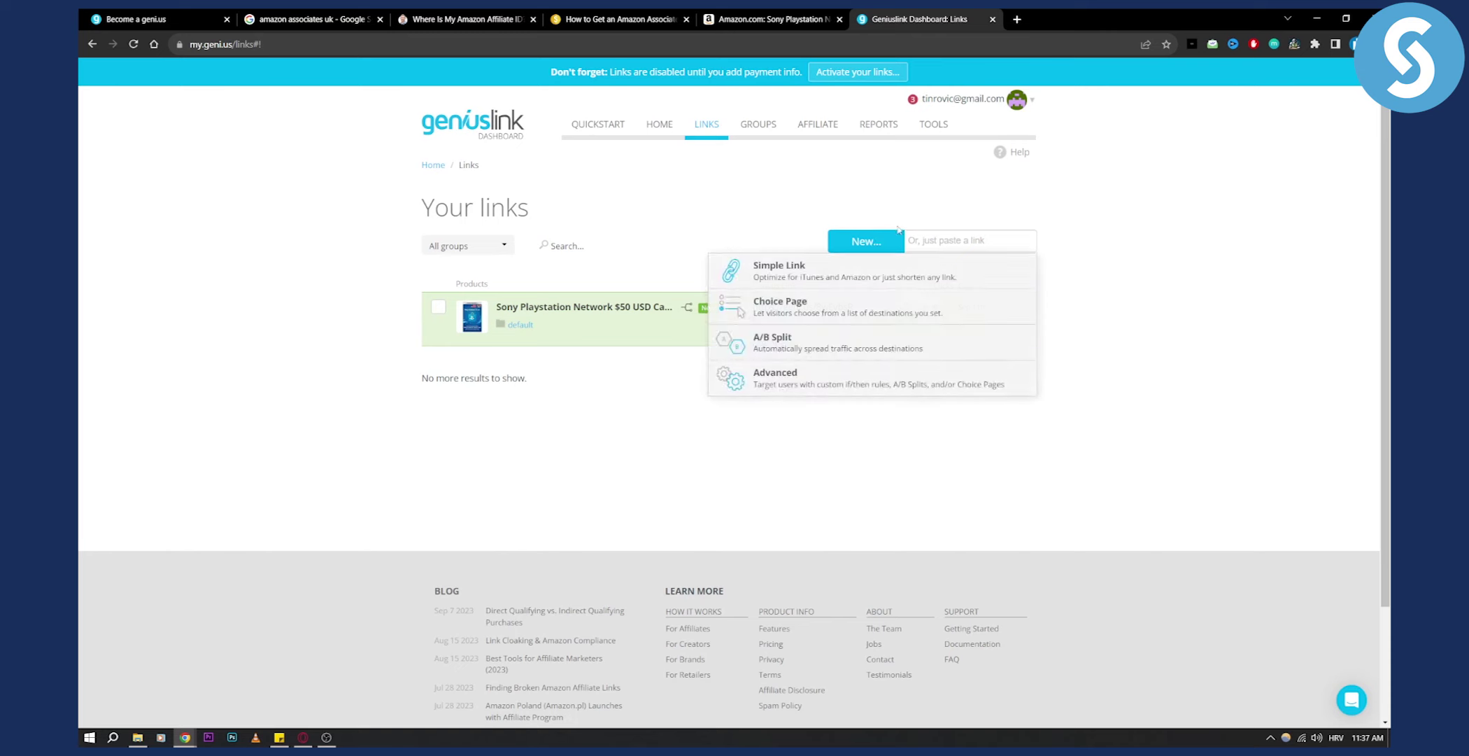
left_click(780, 378)
left_click(563, 328)
key("ctrl+v")
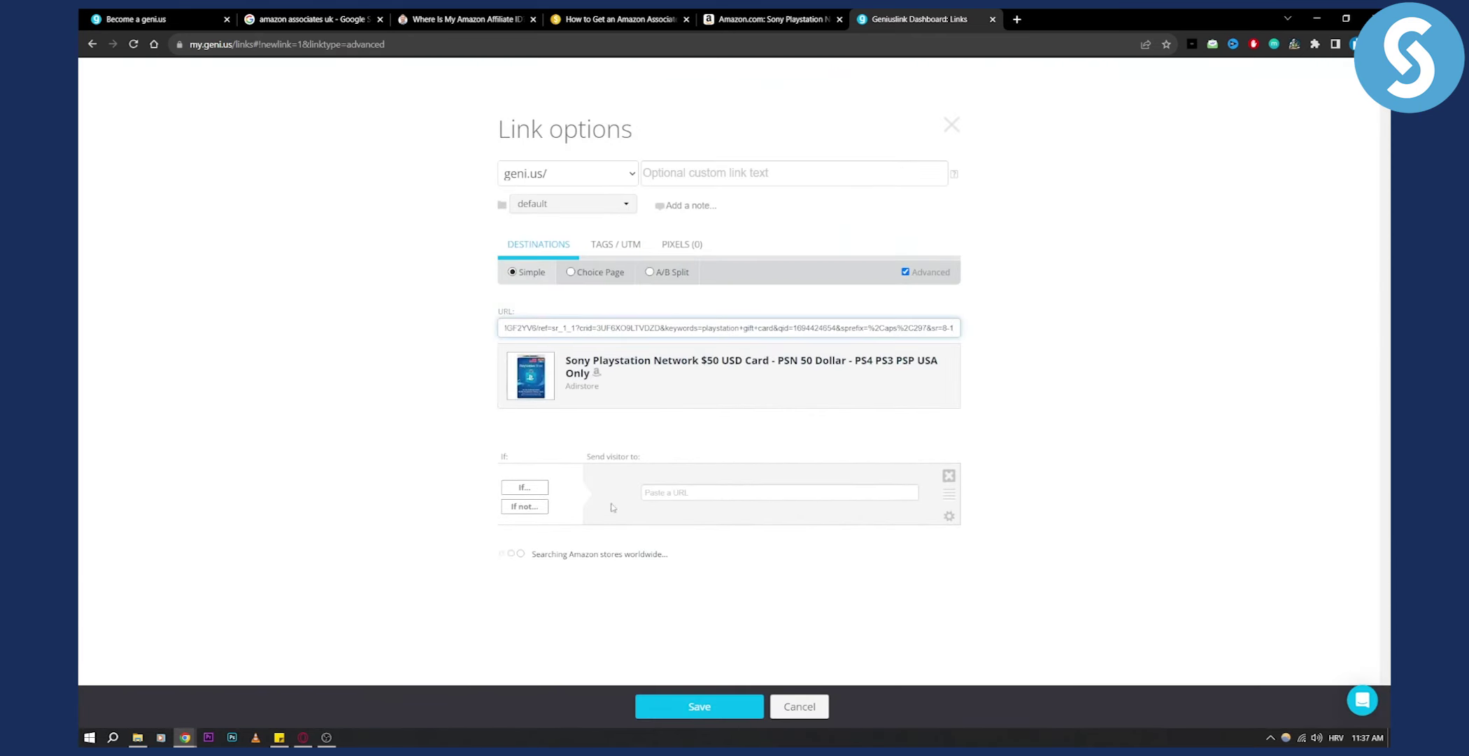
- Examine the Amazon Localization list for each country's destination link, match type and affiliation status
scroll(540, 508, "down", 2)
scroll(540, 508, "down", 2)
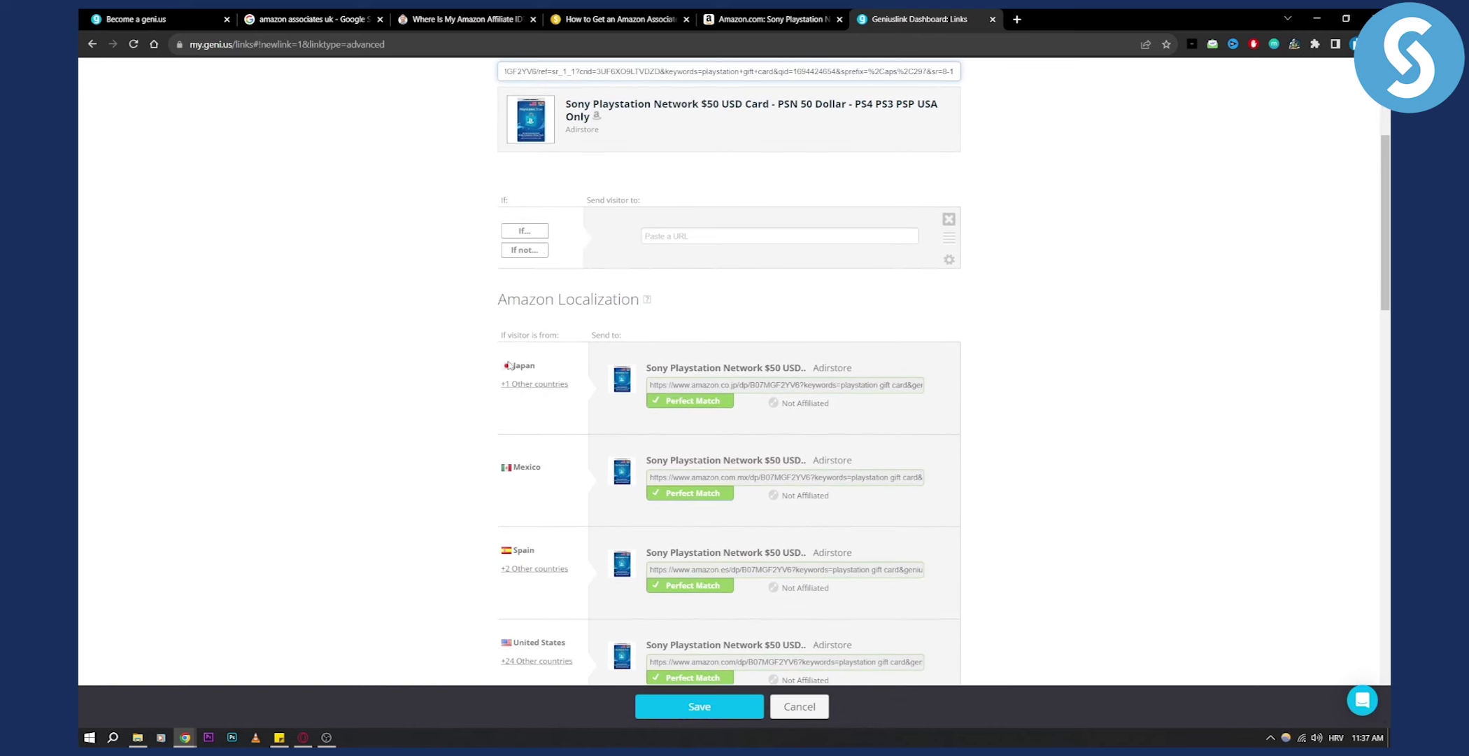
scroll(517, 379, "down", 3)
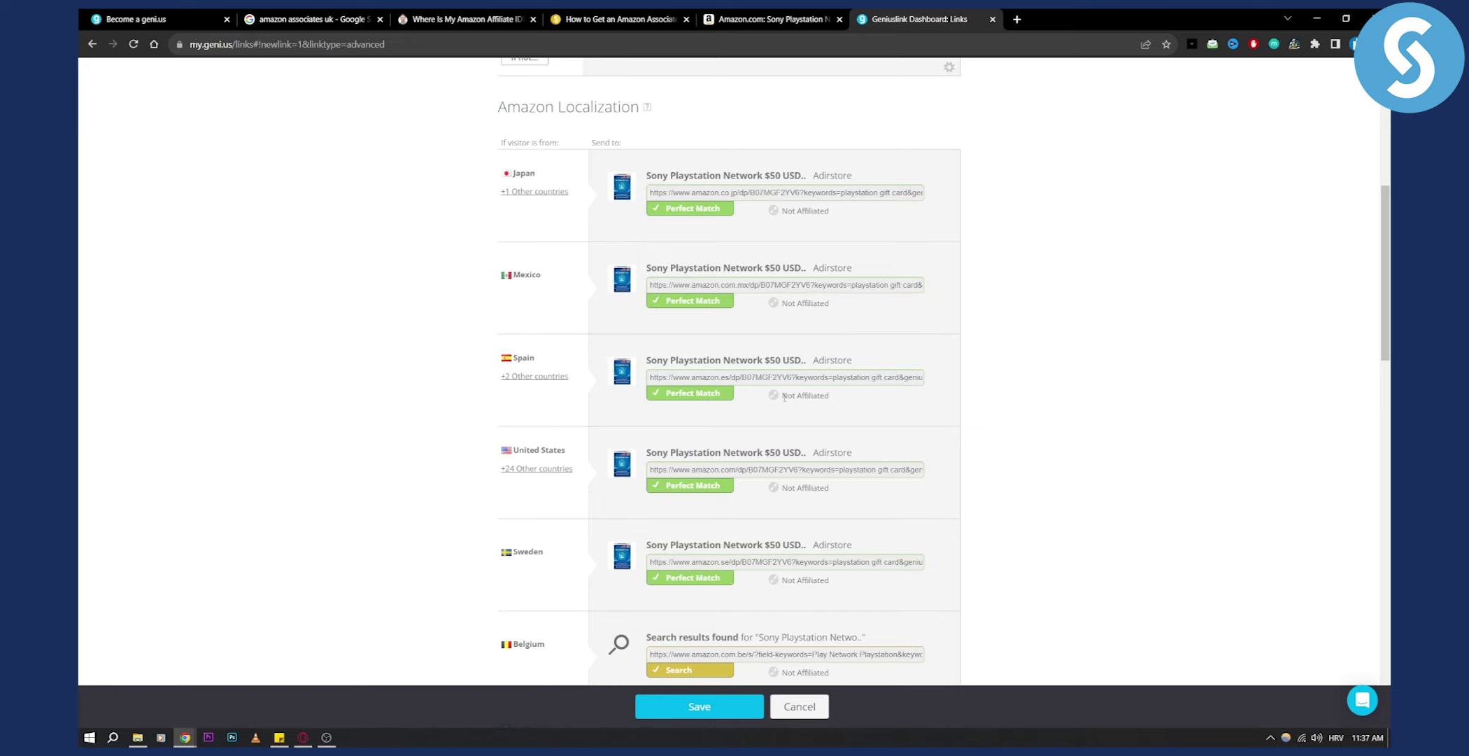
left_click_drag(782, 398, 842, 399)
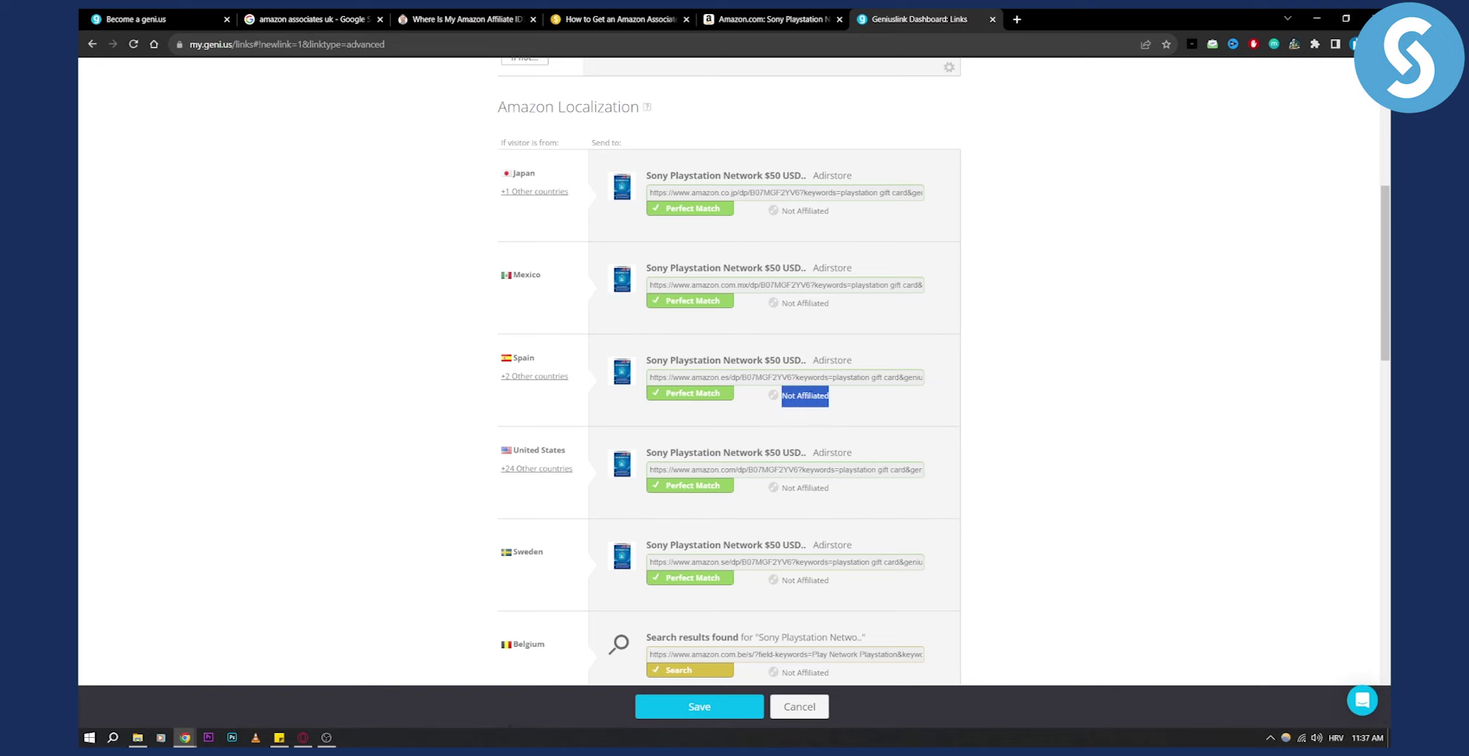
scroll(828, 363, "up", 6)
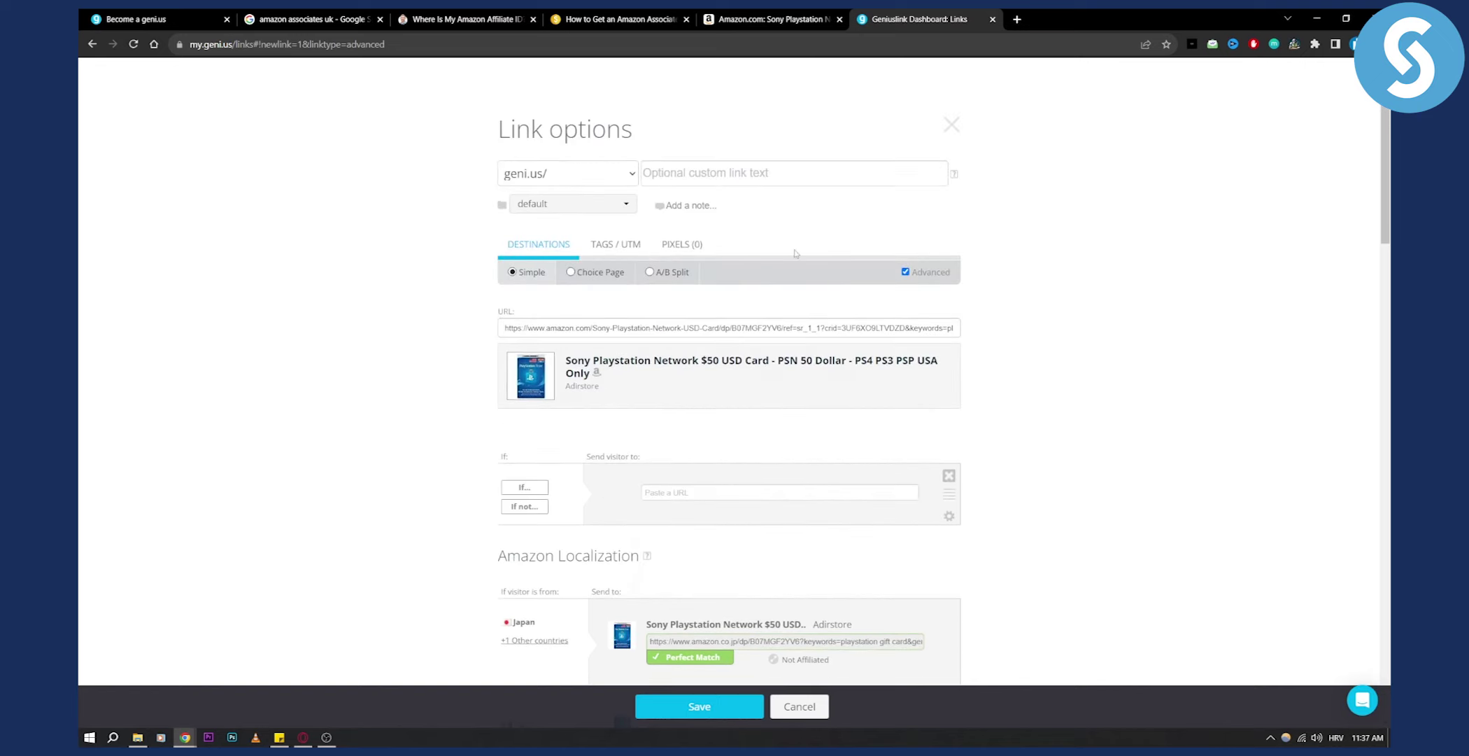
key("ctrl+1")
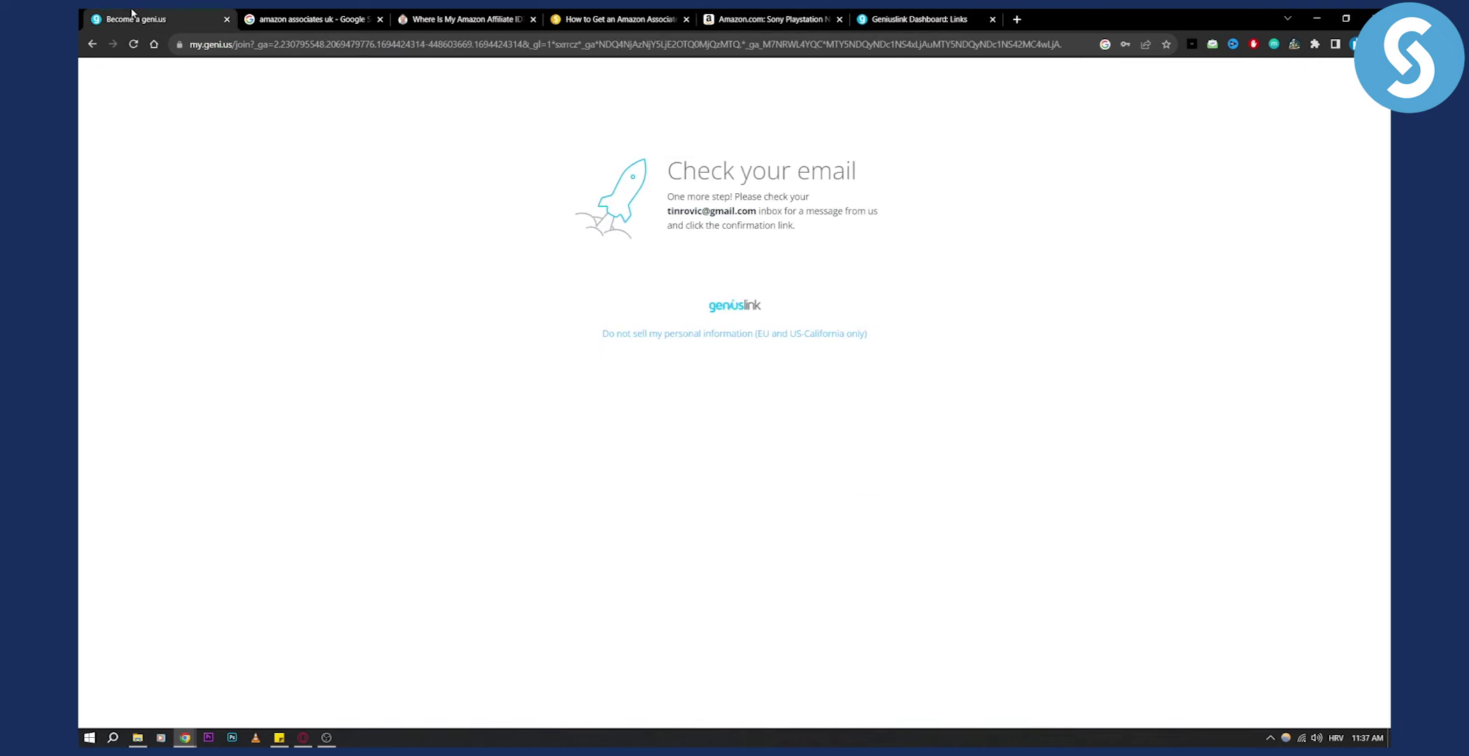
left_click(855, 11)
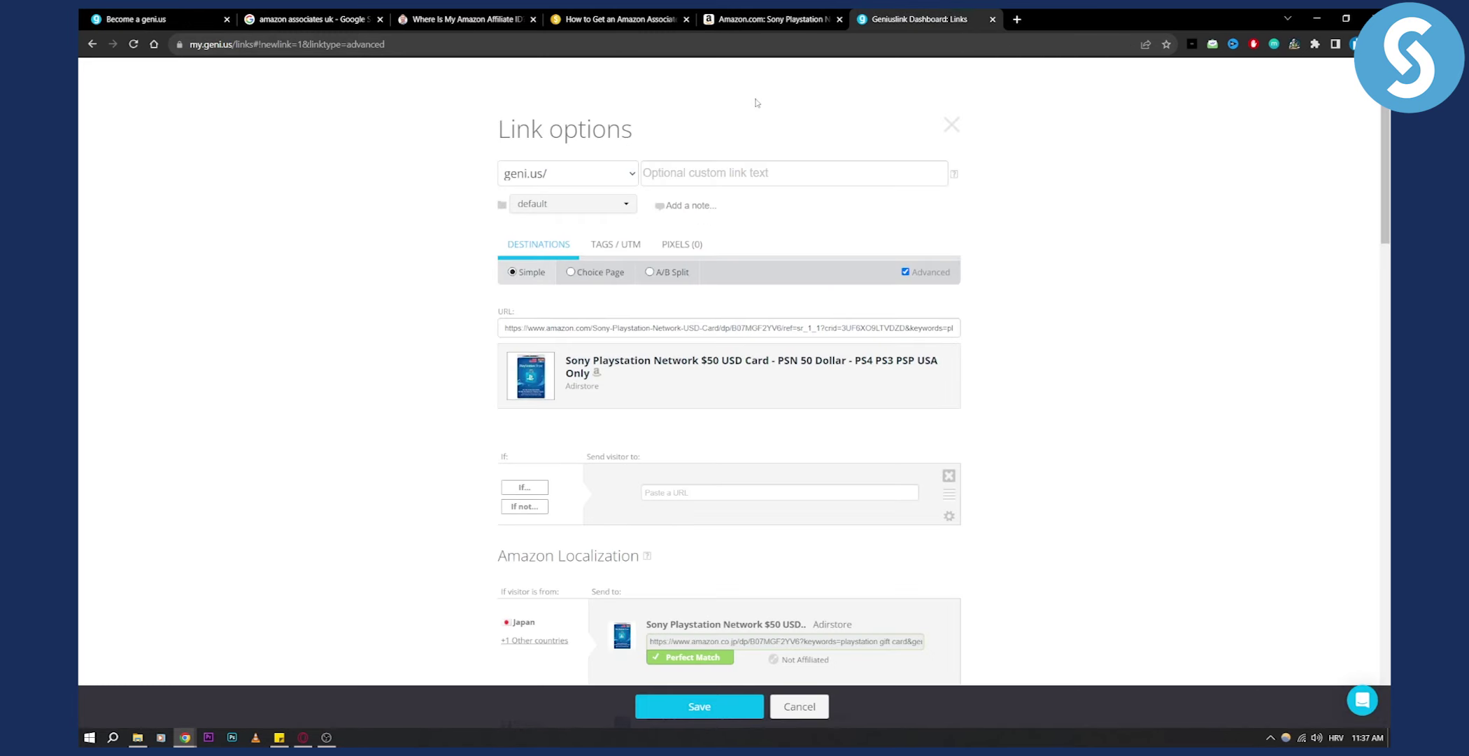
scroll(893, 292, "down", 5)
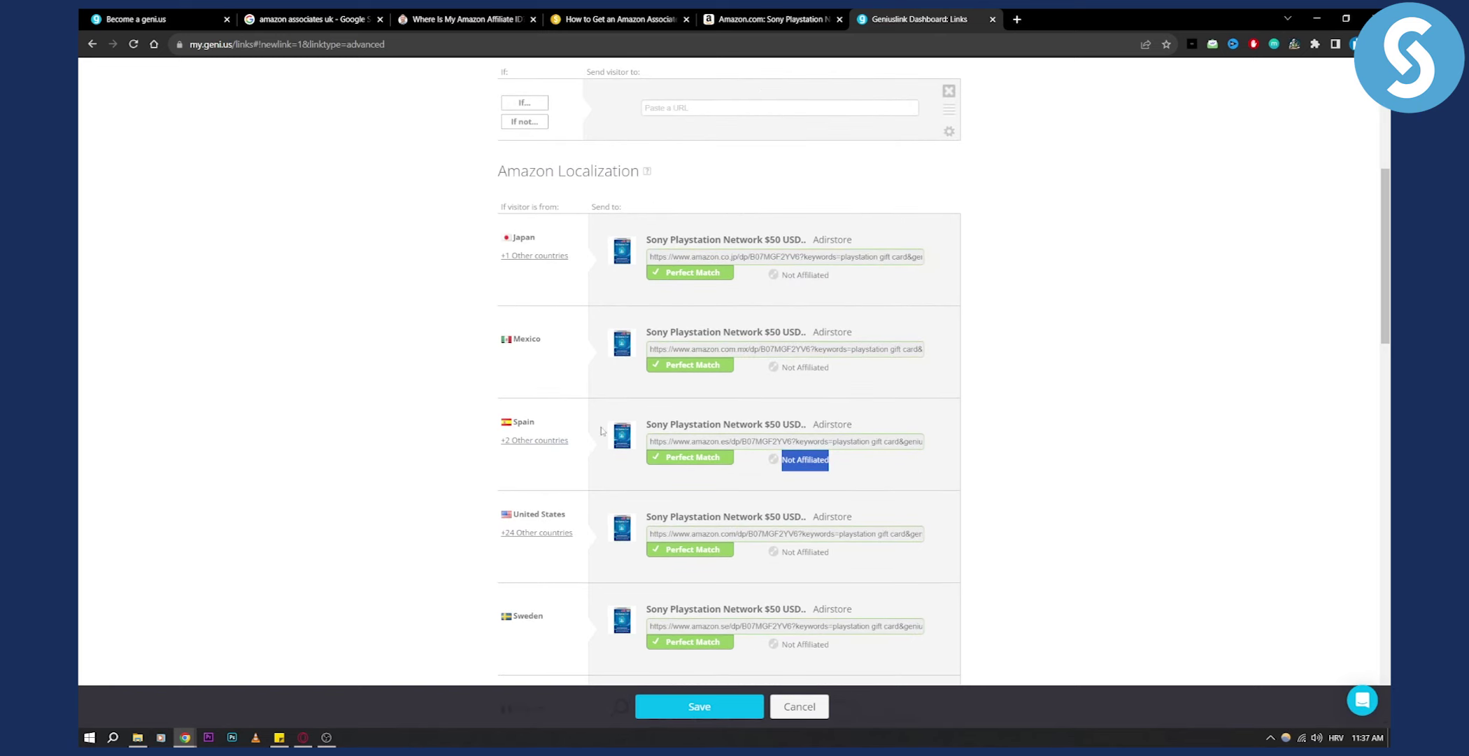
left_click(816, 465)
left_click_drag(784, 462, 849, 459)
left_click(849, 459)
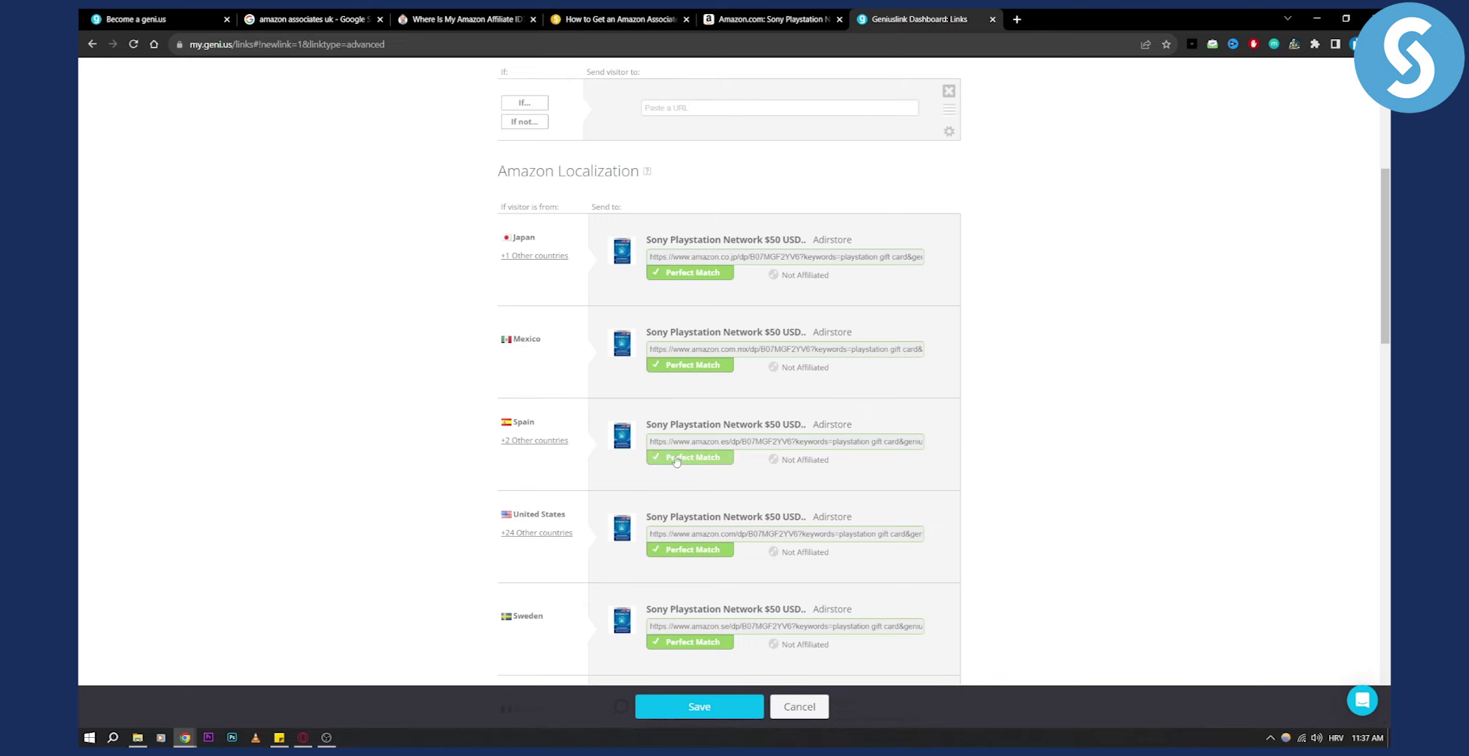
scroll(748, 262, "down", 2)
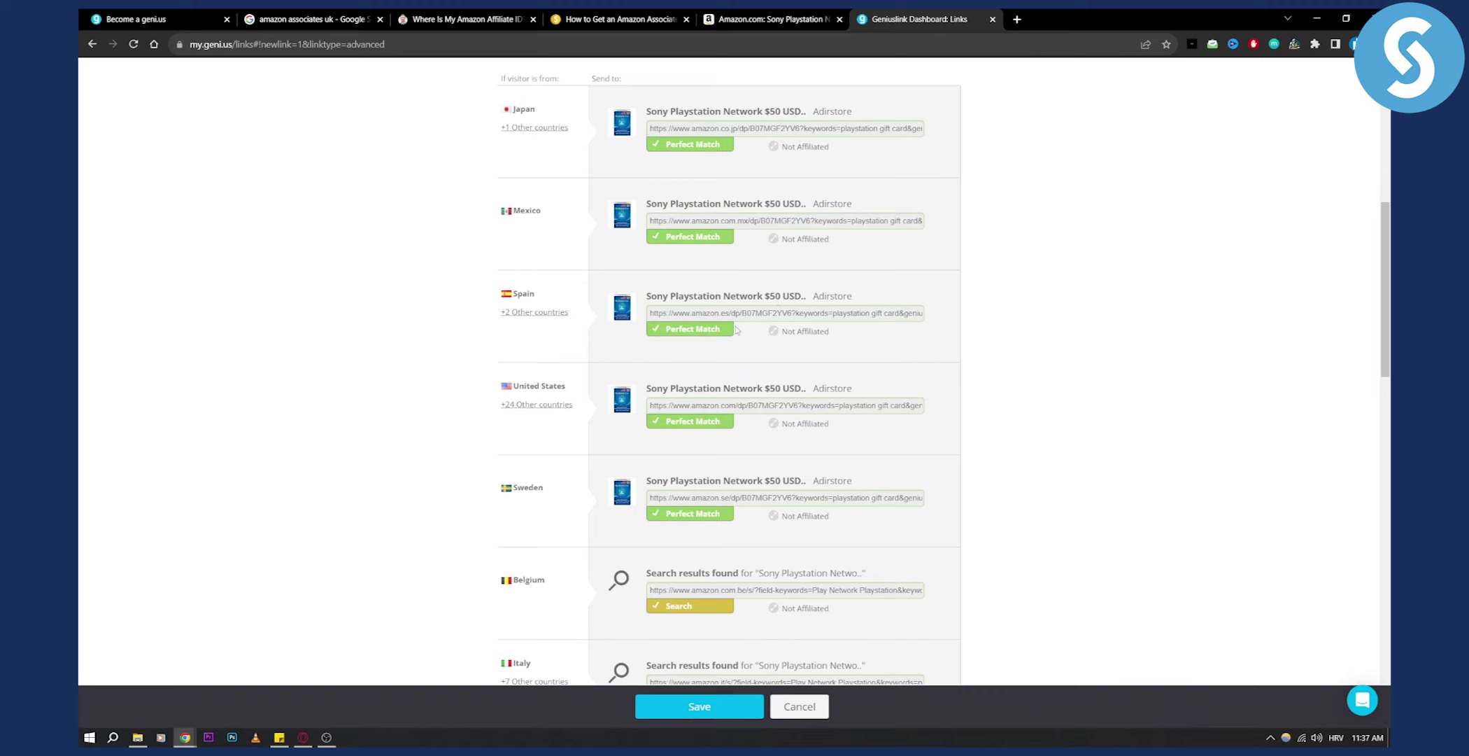
scroll(728, 327, "up", 1)
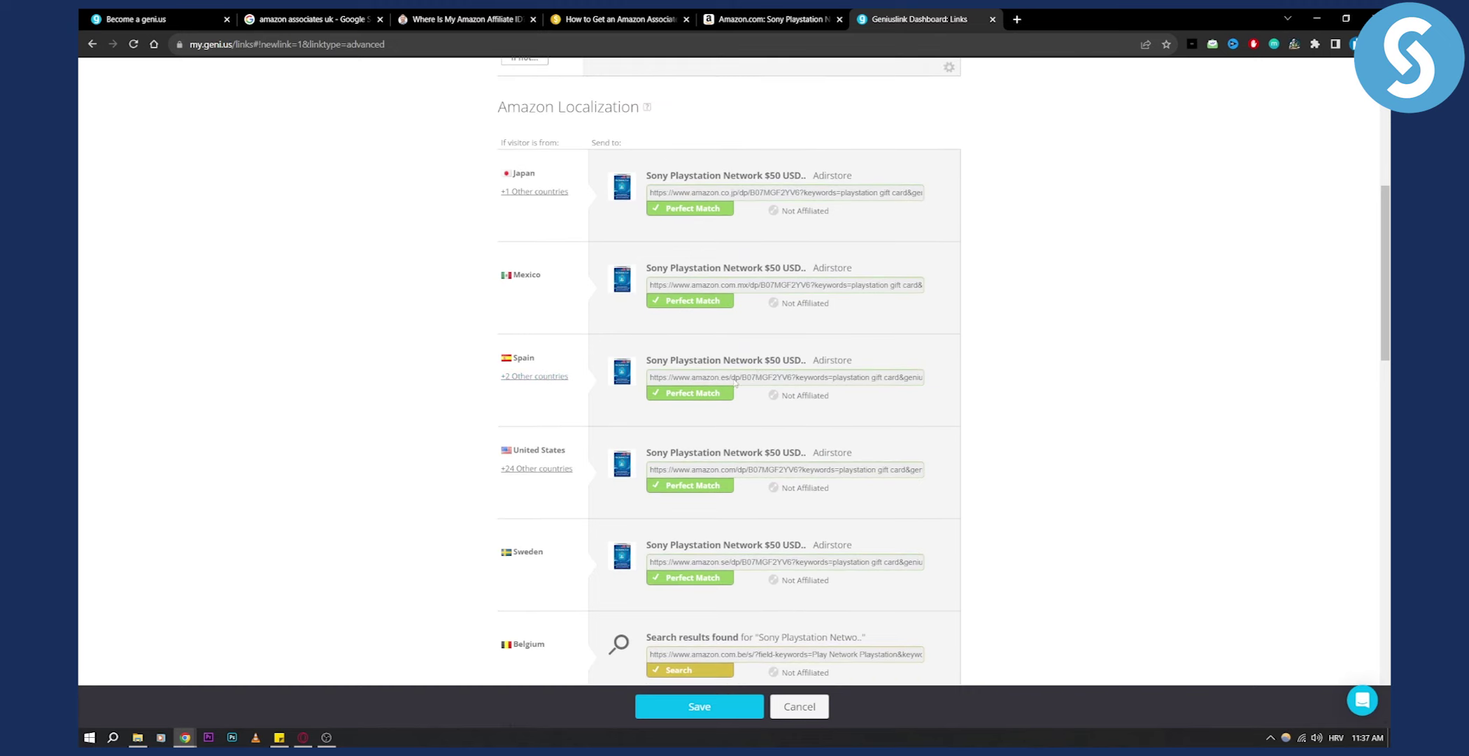
- Save the second advanced link and open its geni.us short link from the links list
scroll(839, 484, "up", 7)
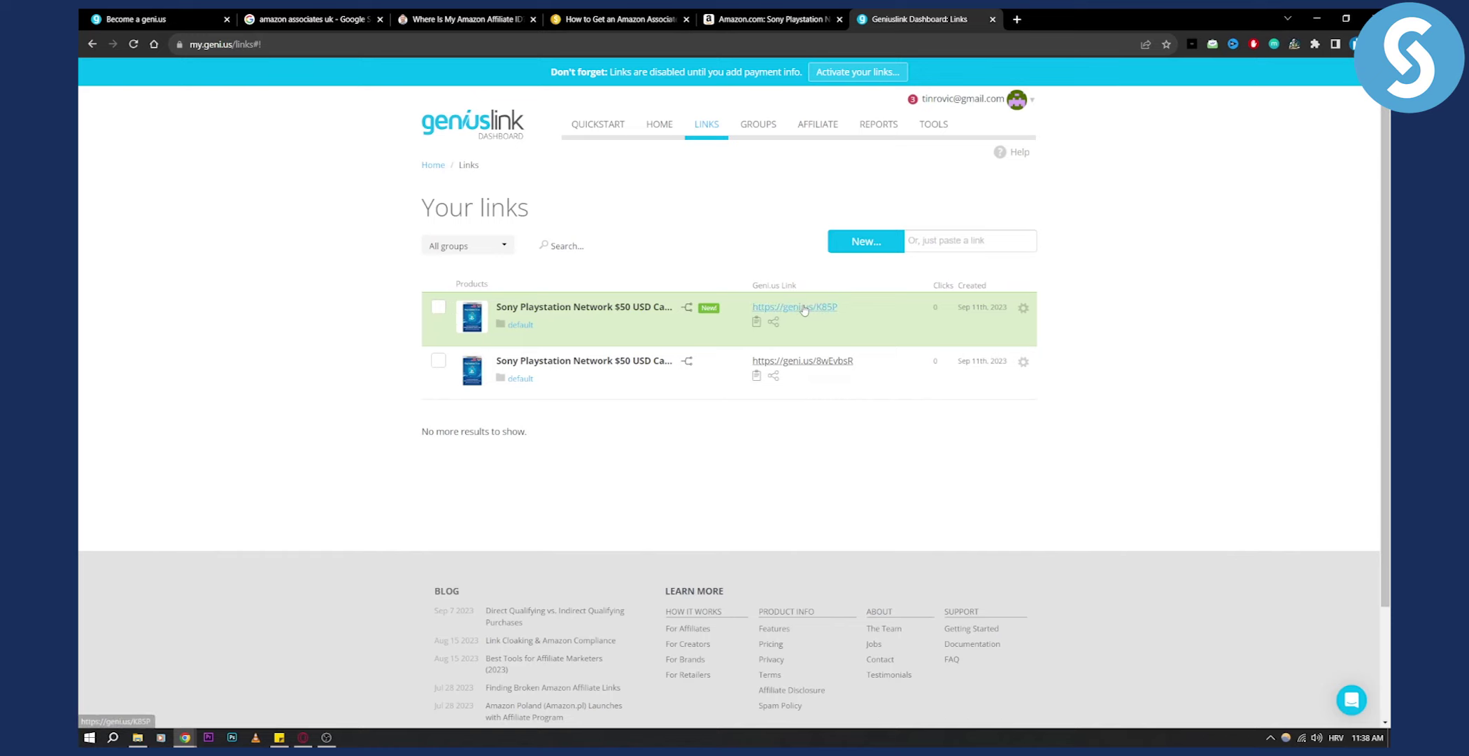
left_click(953, 327)
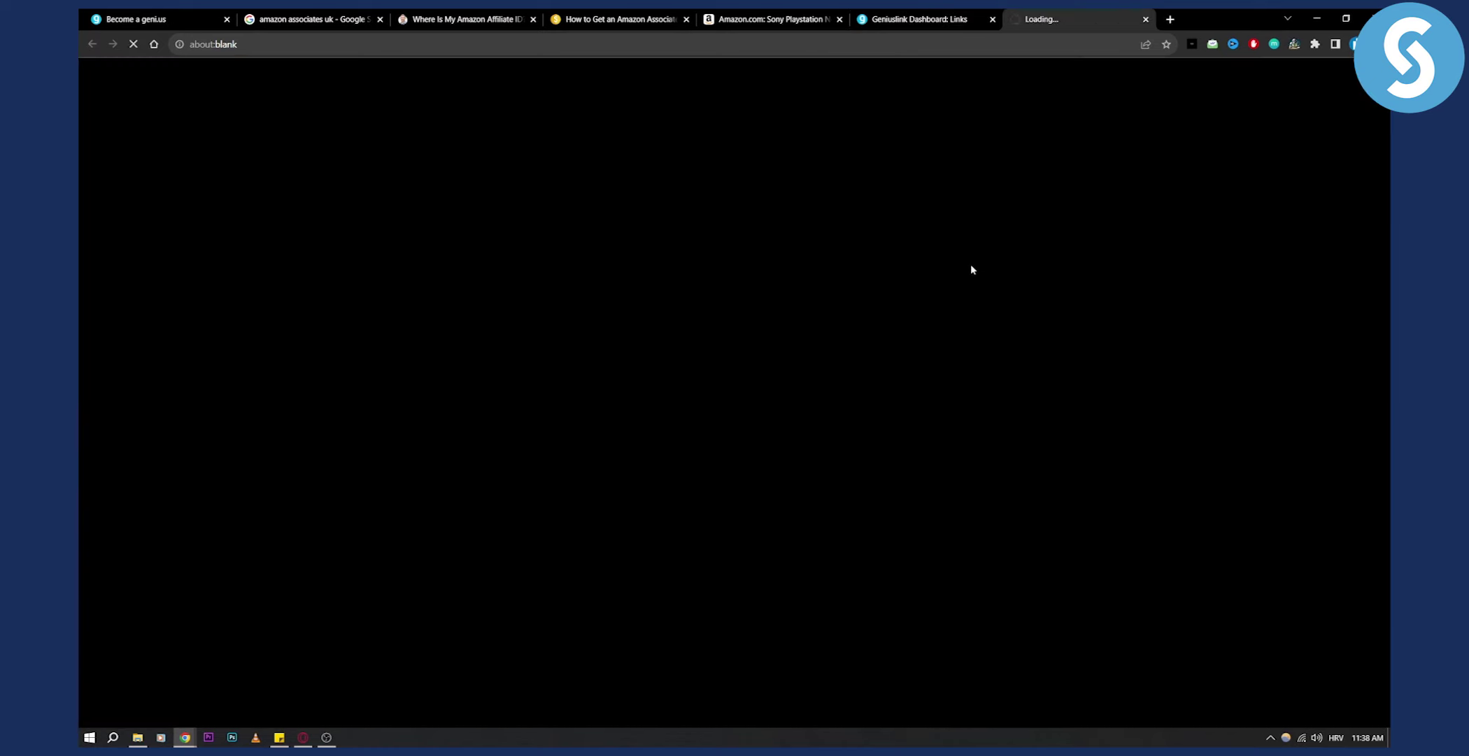